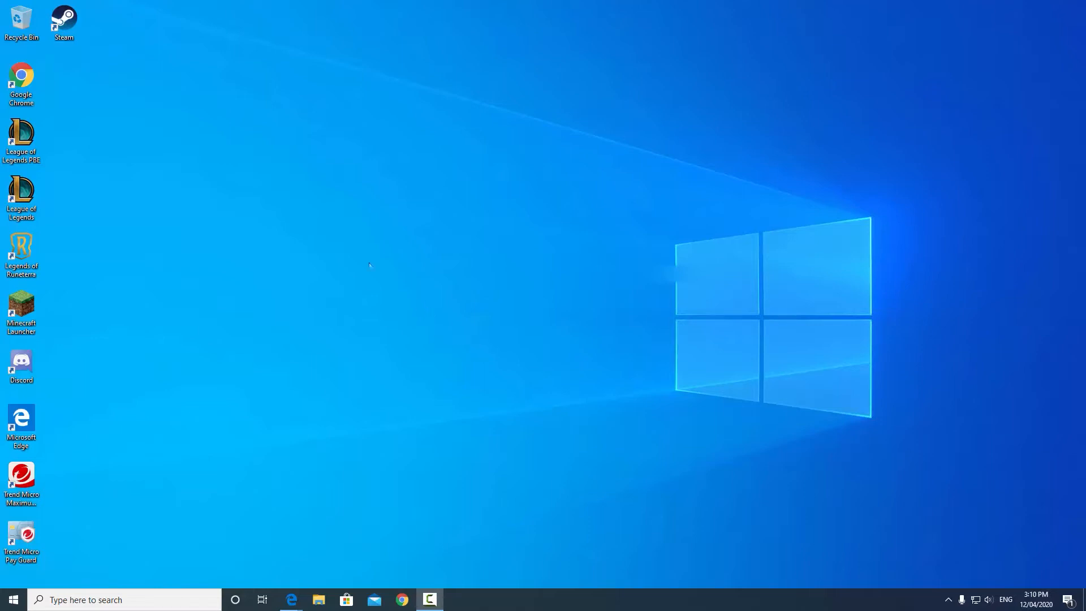
Launch Google Chrome, go to minehut.com and start signing up for an account
double_click(32, 79)
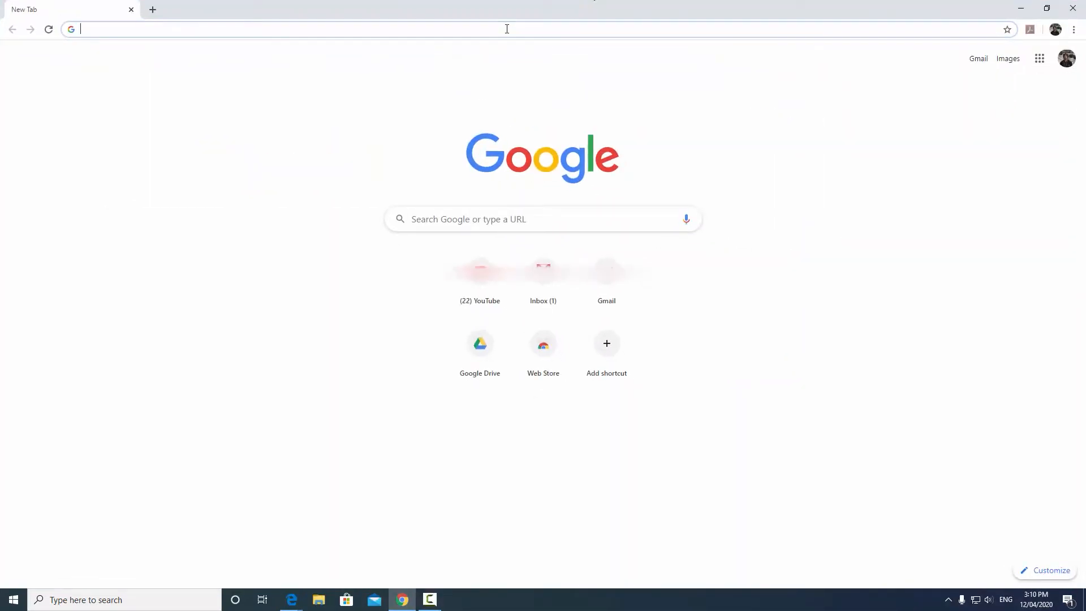
text(minehut)
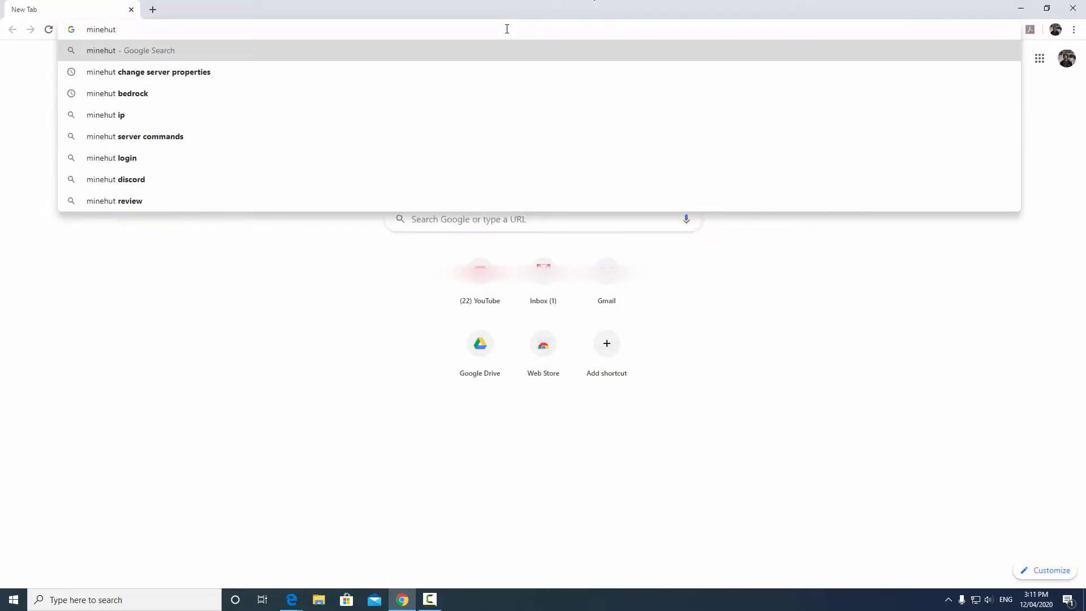
text(.com)
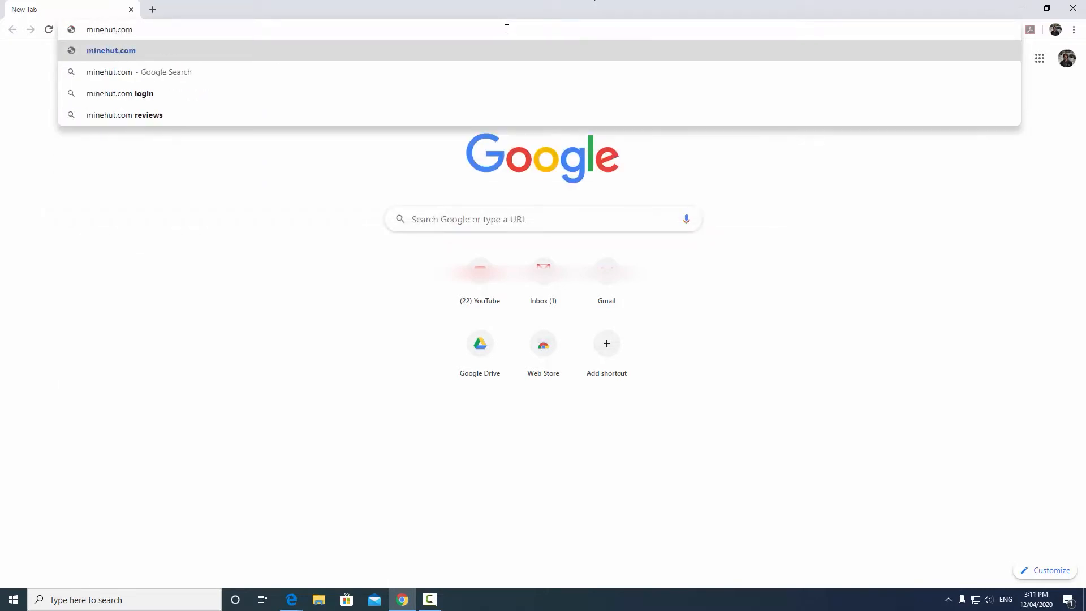
key(Return)
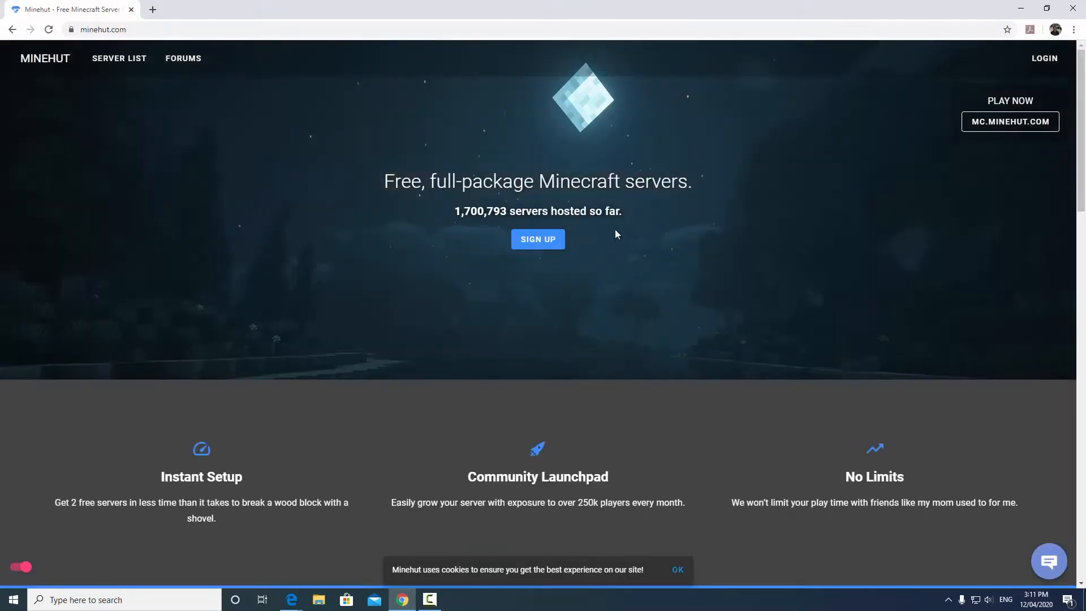
click(546, 239)
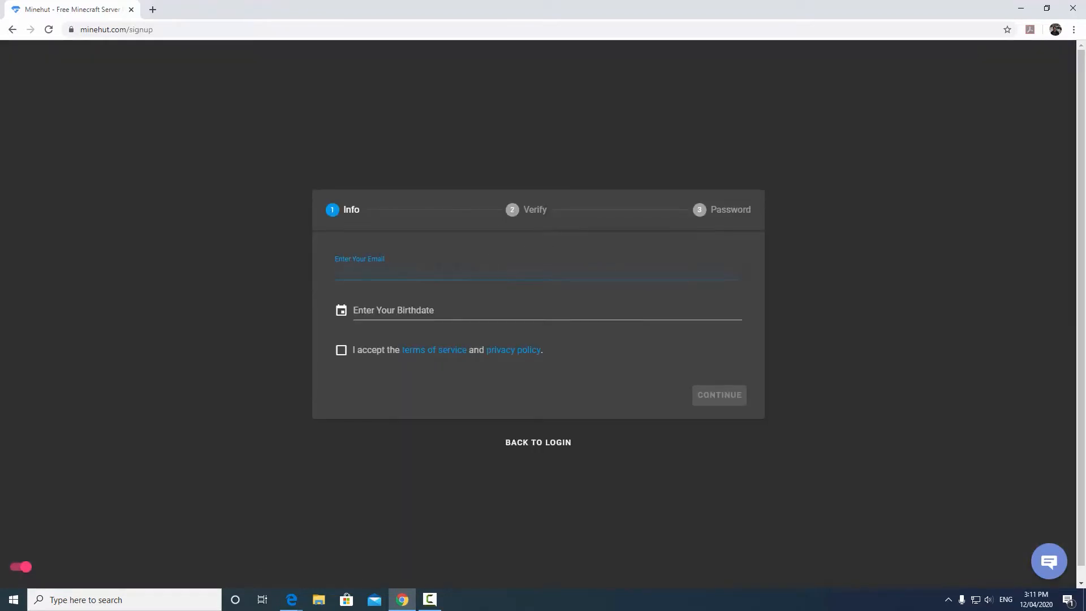
Submit the sign-up info with the email address and birthdate filled in and the terms of service accepted
text(`)
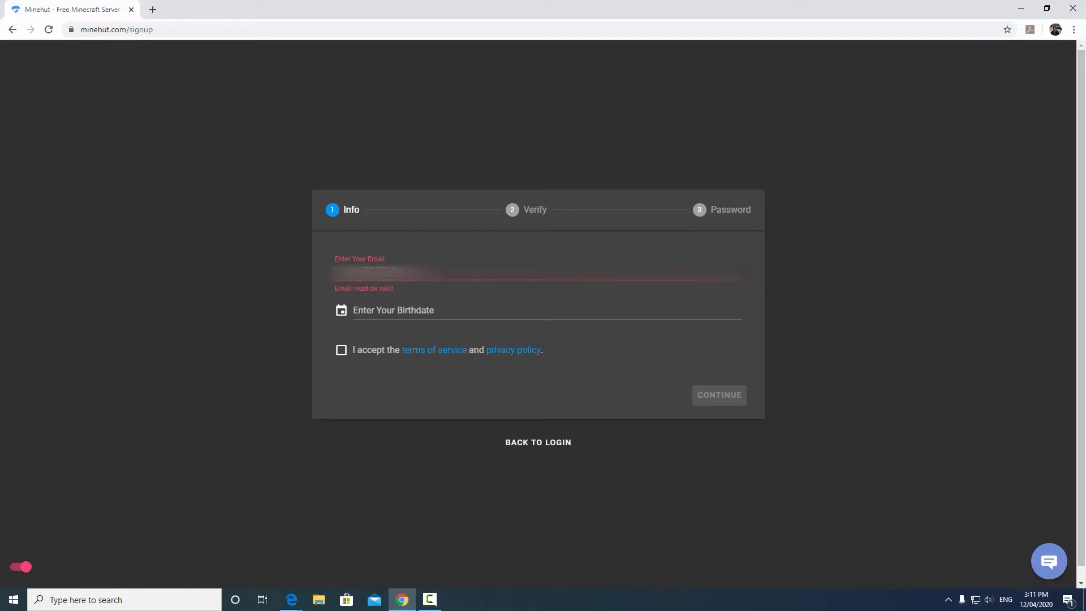
text(om)
click(388, 305)
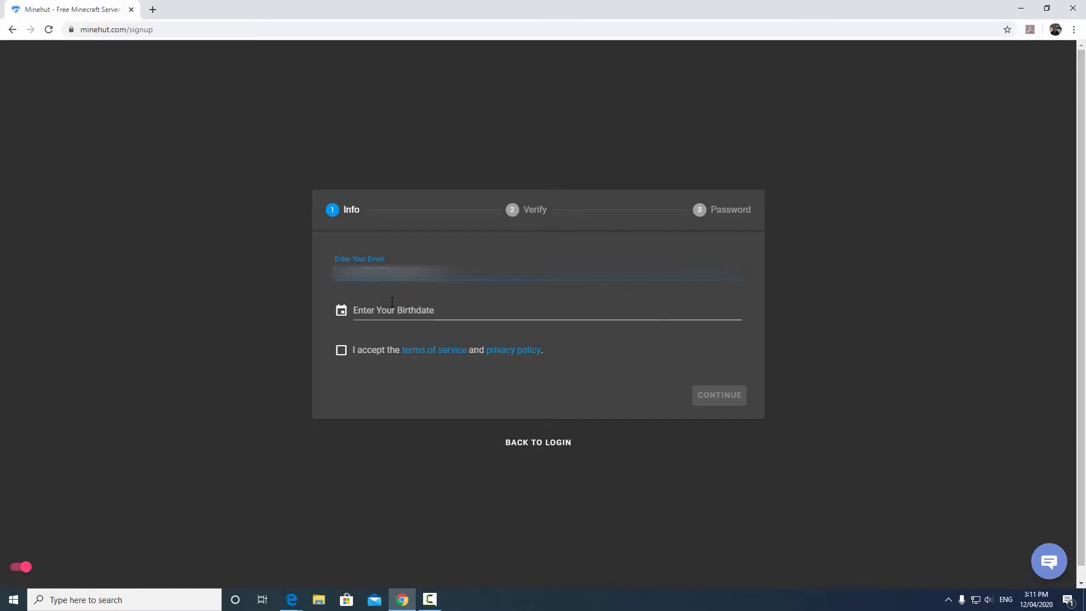
scroll(429, 420, down, 1)
scroll(429, 419, down, 10)
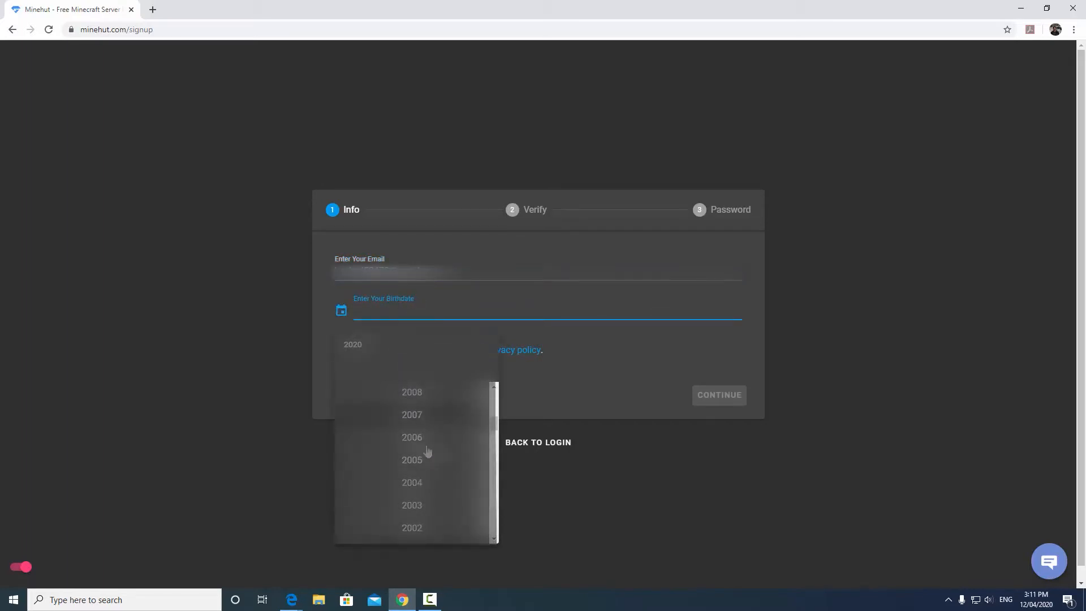
click(419, 429)
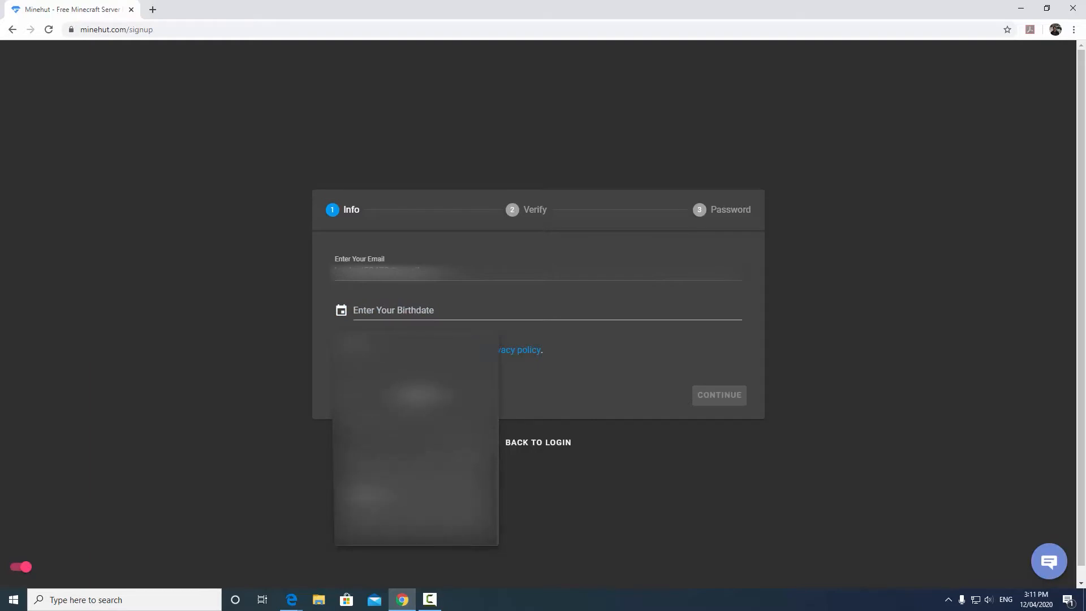
click(459, 440)
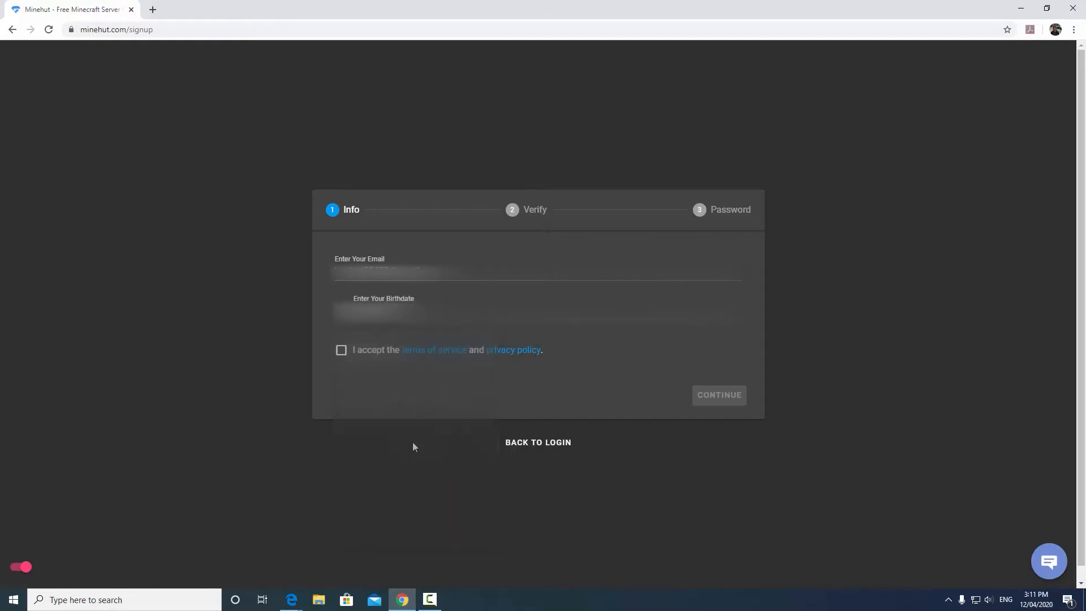
click(343, 354)
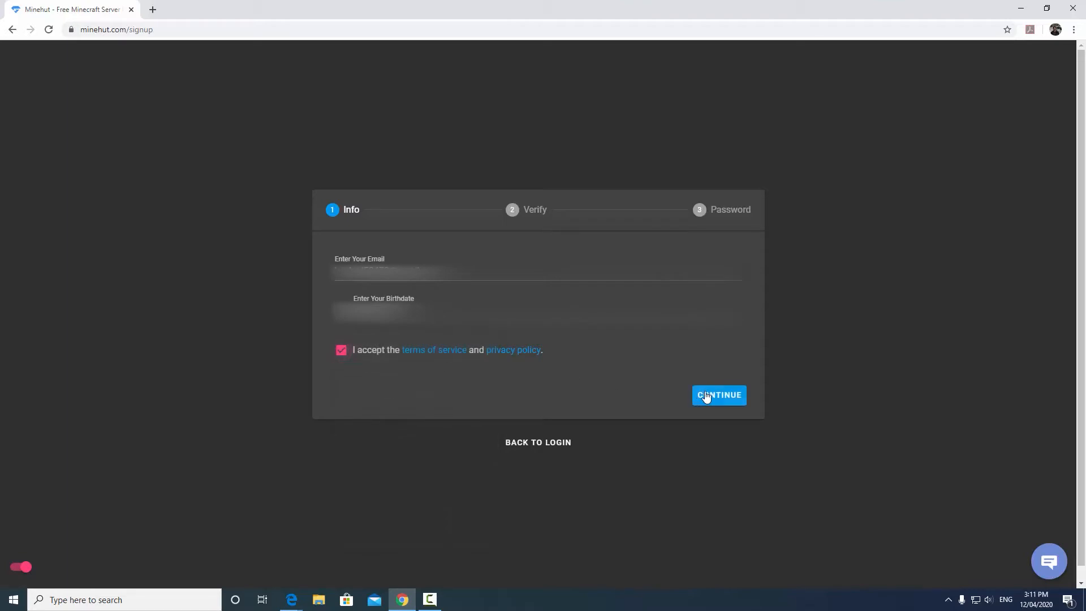
click(707, 397)
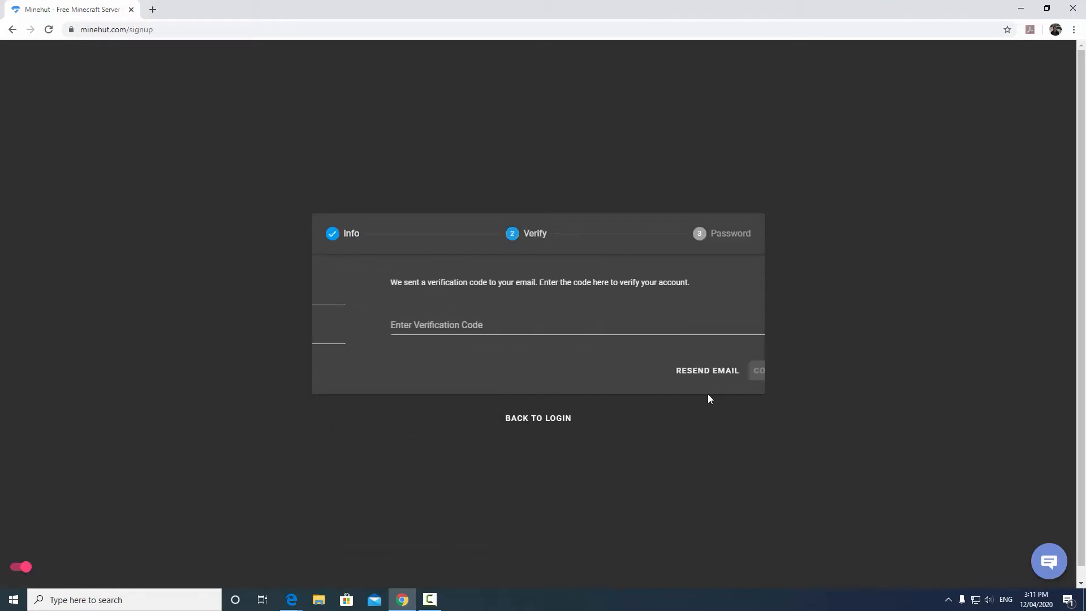
In a new browser tab, add another Google account by signing in with its email address and account password
click(415, 329)
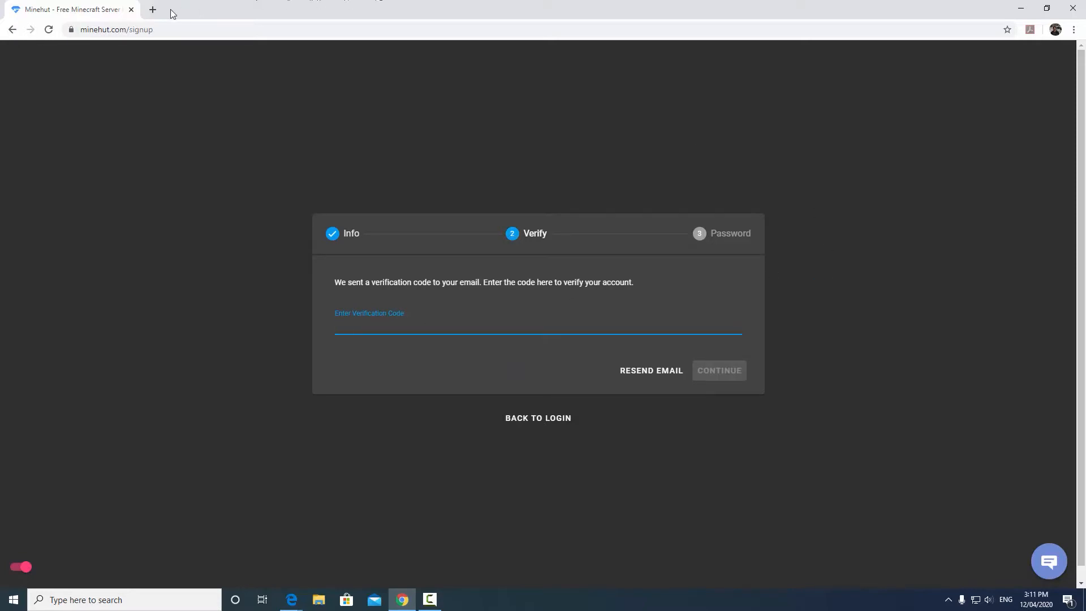
click(152, 9)
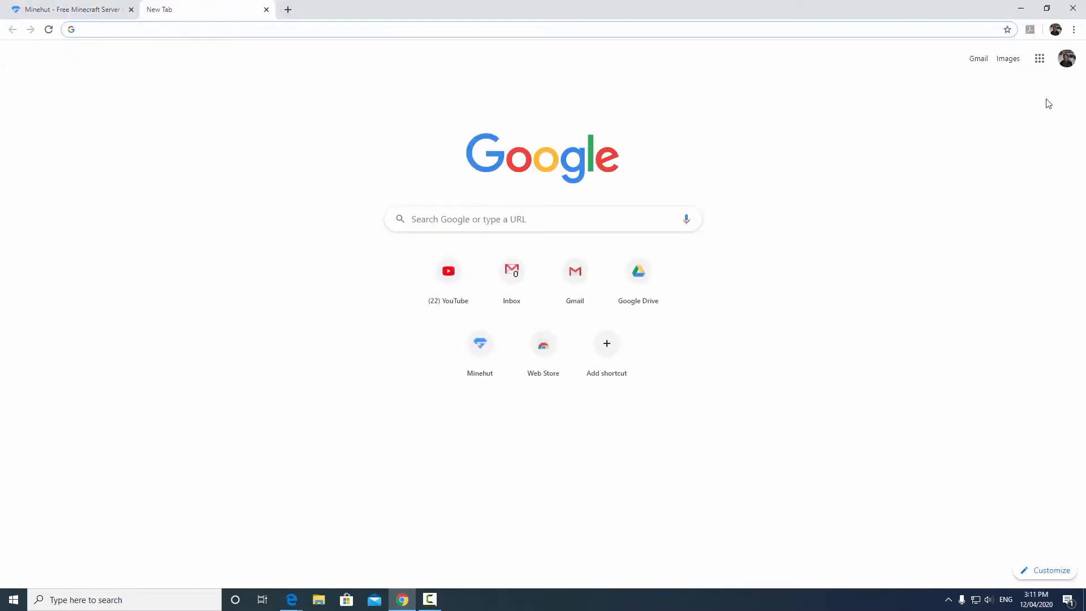
click(1039, 59)
click(1066, 58)
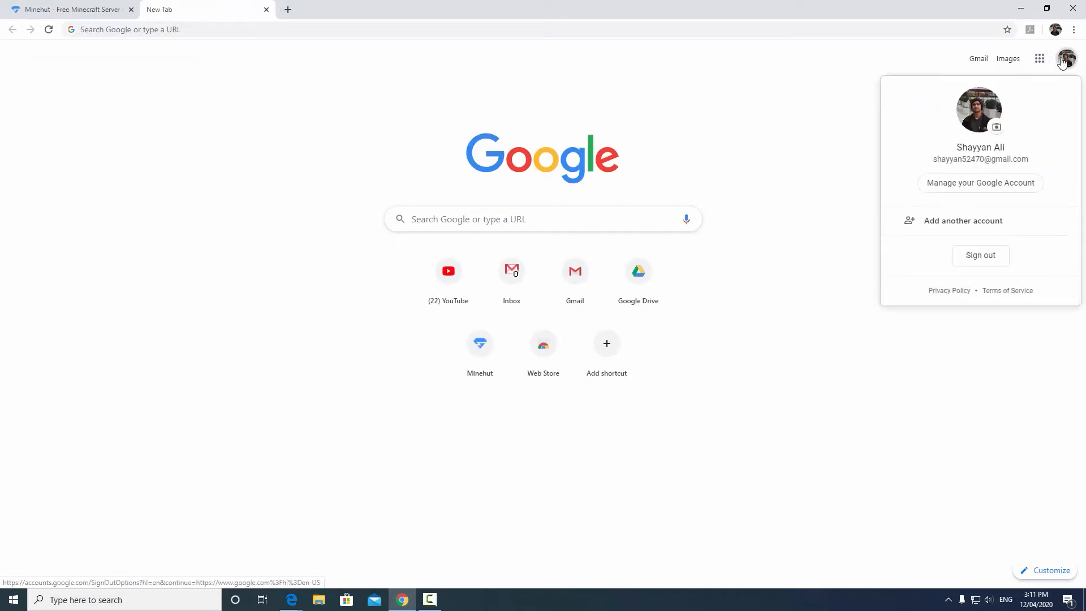
click(979, 231)
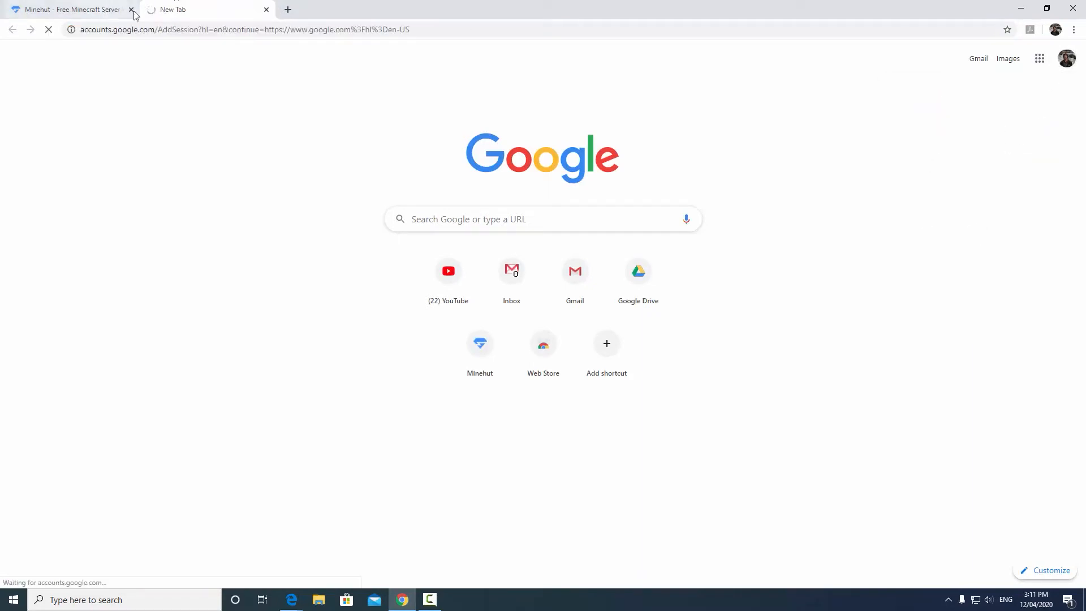
click(640, 296)
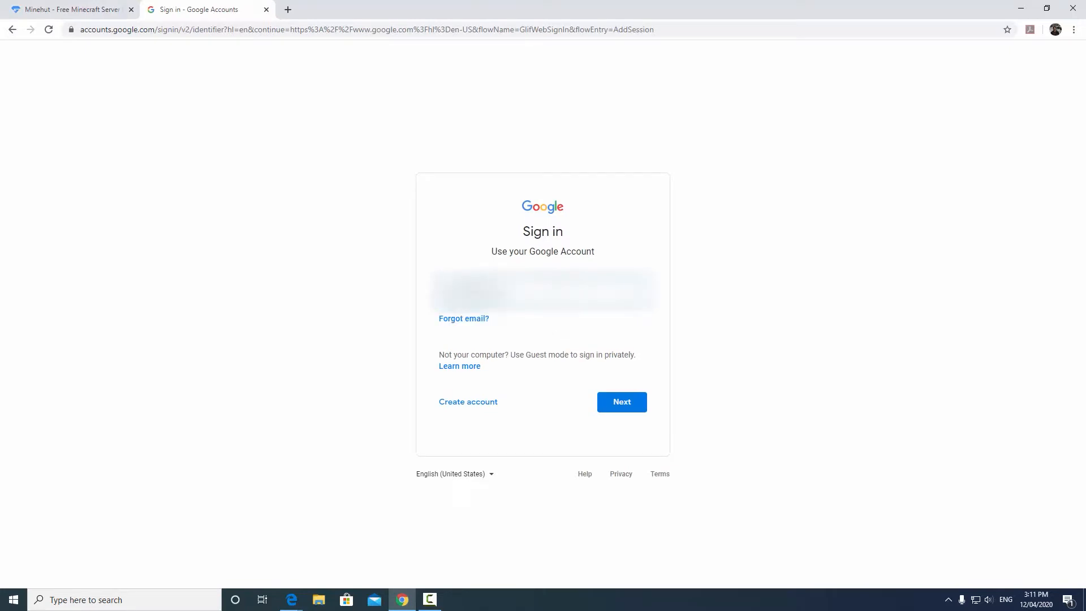
key(Return)
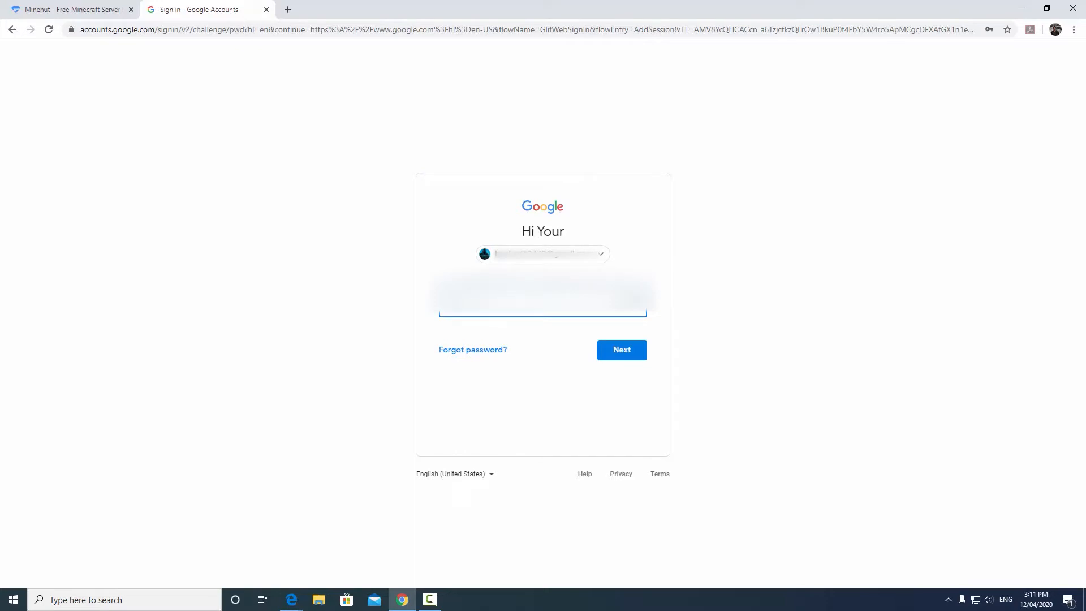
key(Return)
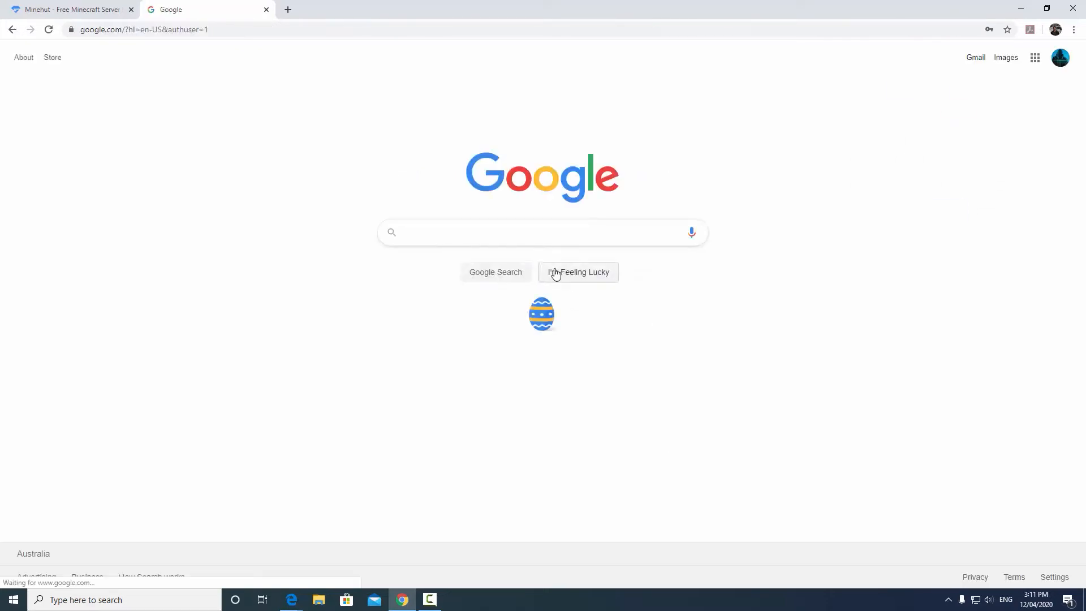
Open Gmail and copy the verification code from Minehut's "Please verify your email address!" message
click(977, 57)
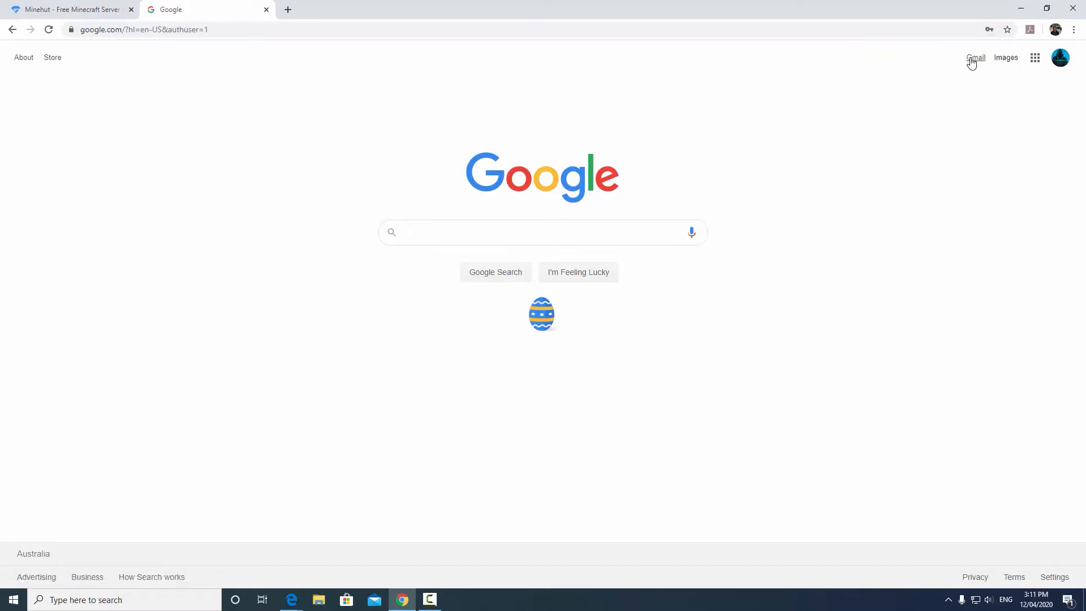
click(972, 59)
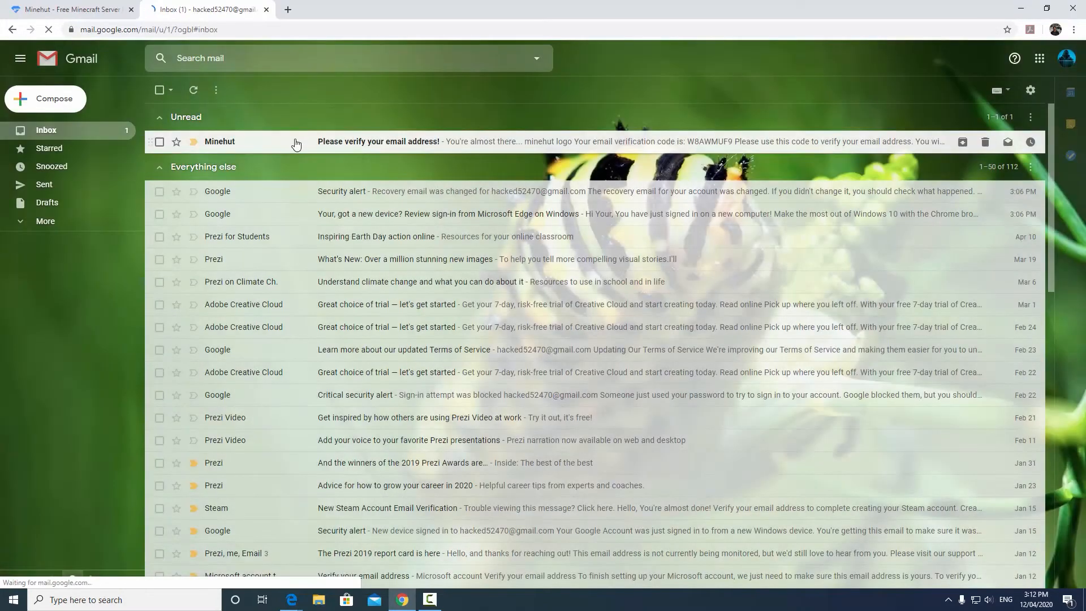
click(296, 141)
mouse_move(584, 280)
mouse_down()
mouse_move(639, 286)
mouse_move(585, 283)
mouse_up()
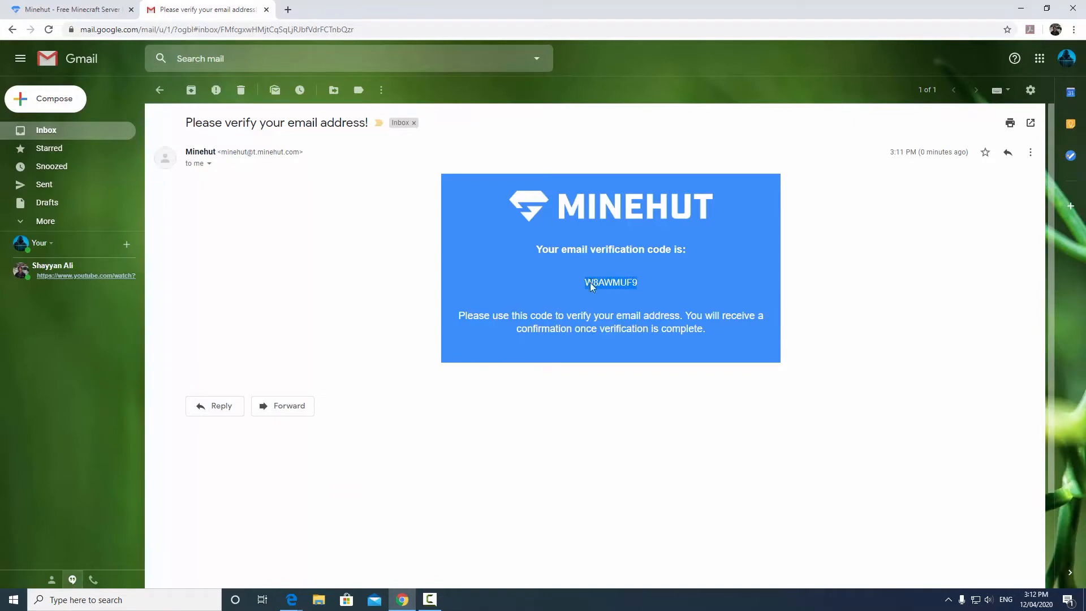
right_click(590, 284)
click(606, 294)
Return to the Minehut sign-up, paste the copied verification code and submit it
click(69, 7)
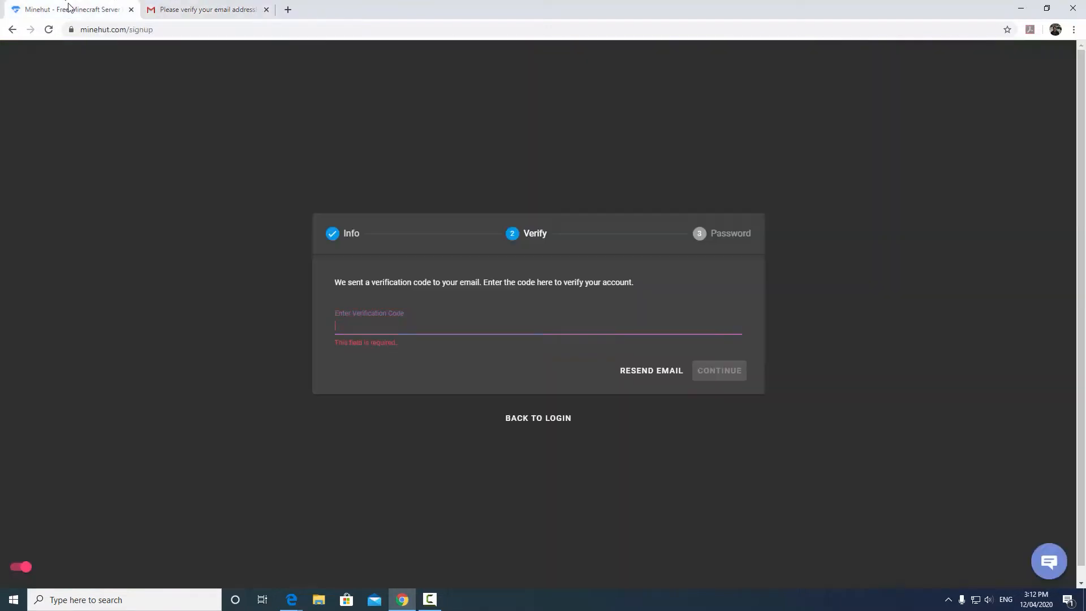
click(464, 324)
key(ctrl+v)
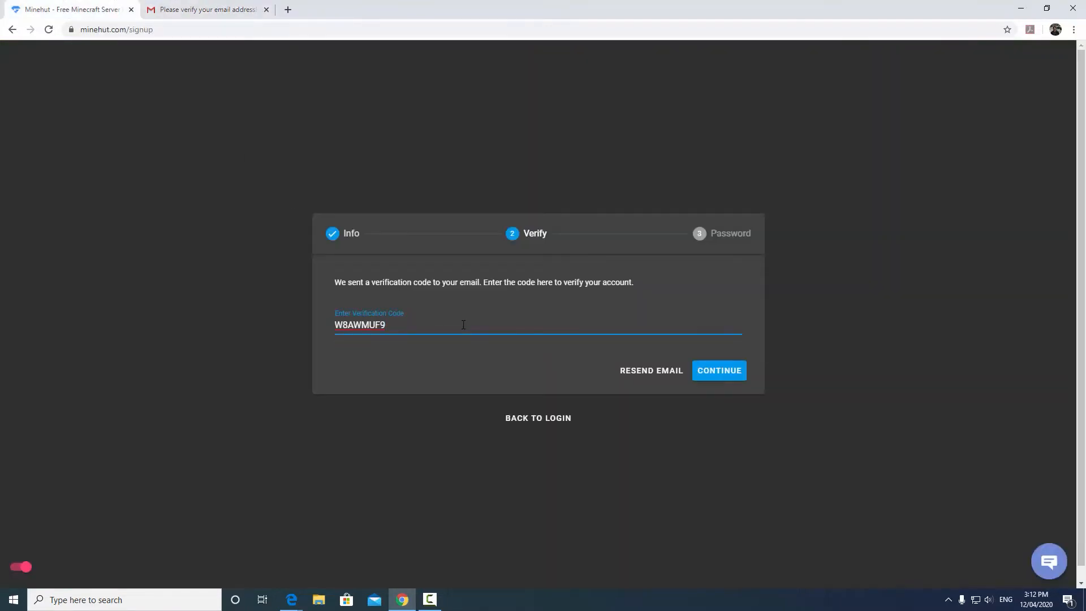
click(737, 371)
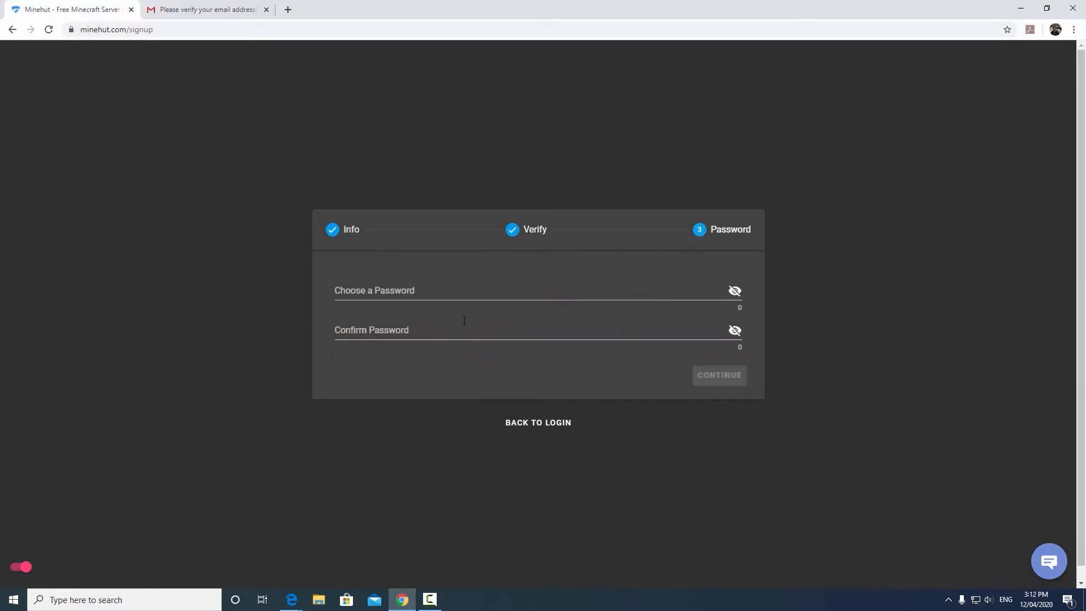
Choose and confirm the Minehut account password, finish the sign-up and refuse to let the browser save the password
click(441, 295)
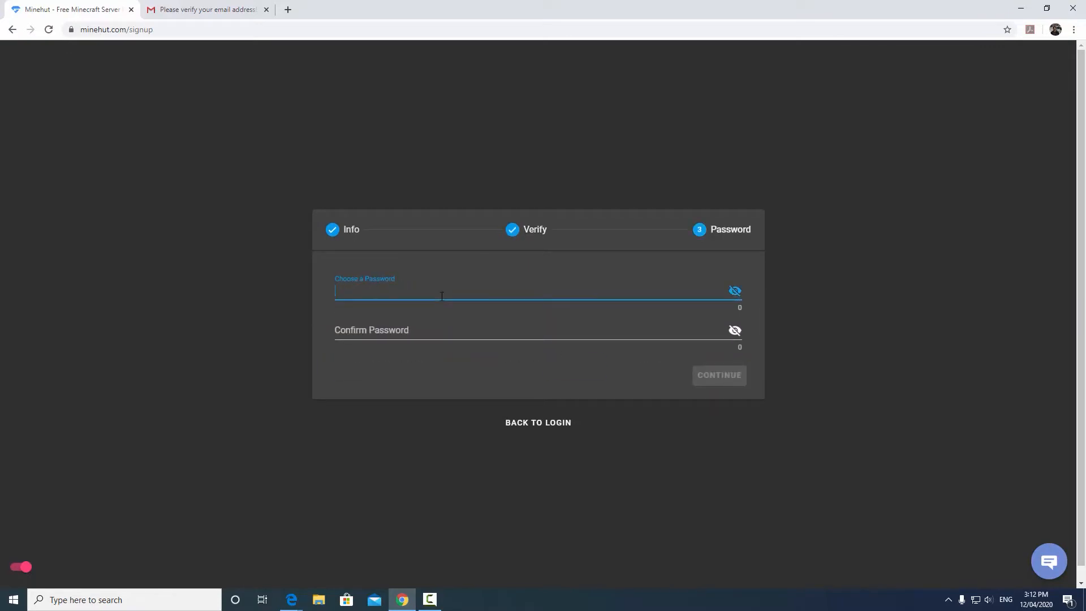
text(•••••••)
key(Tab)
text(••)
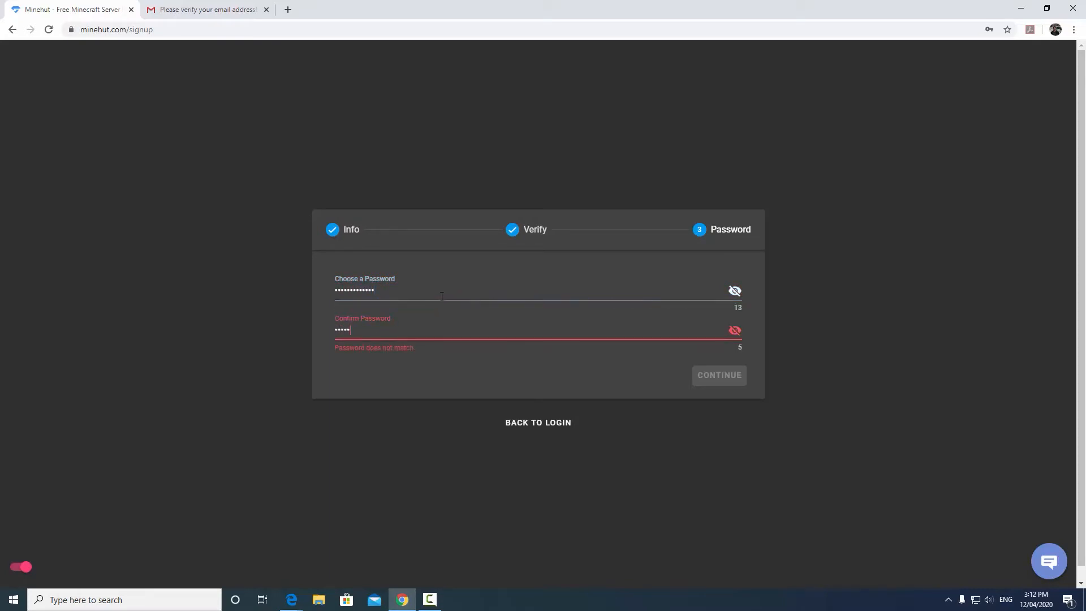
text(•••••••••••)
key(Return)
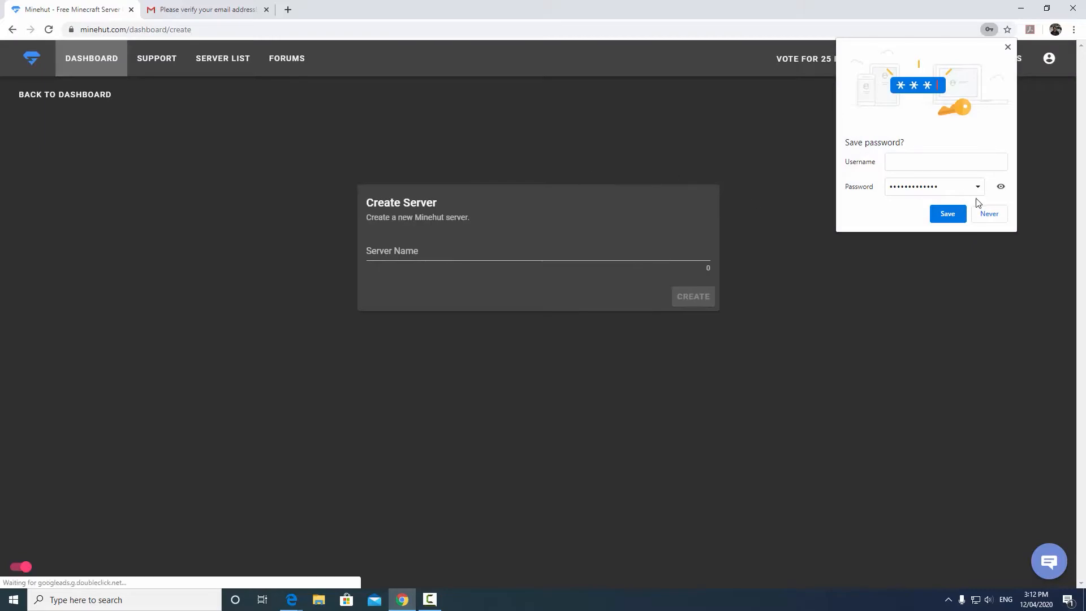
click(995, 210)
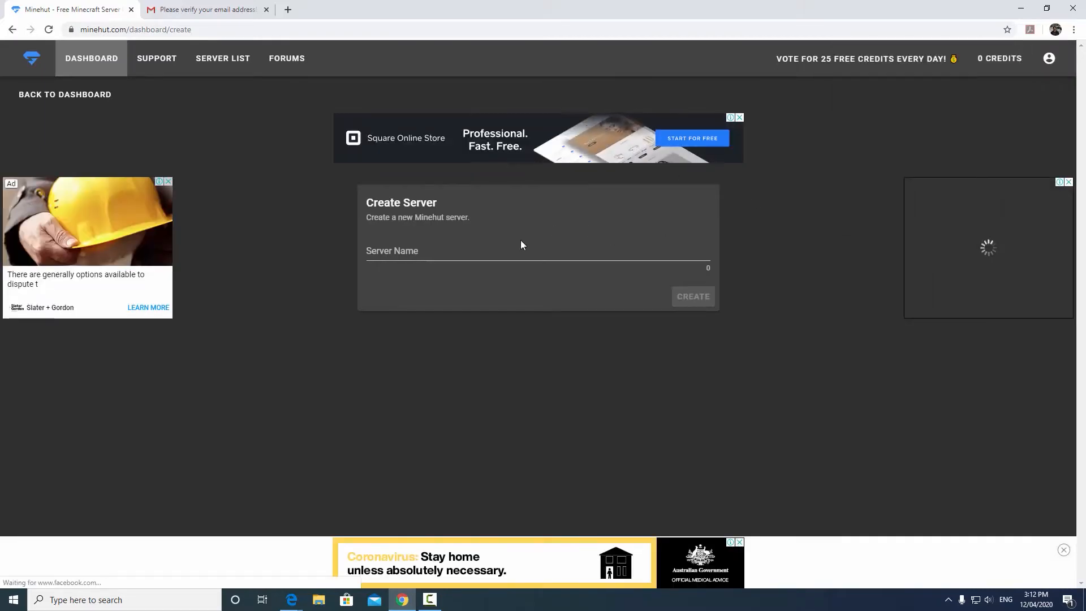
click(472, 250)
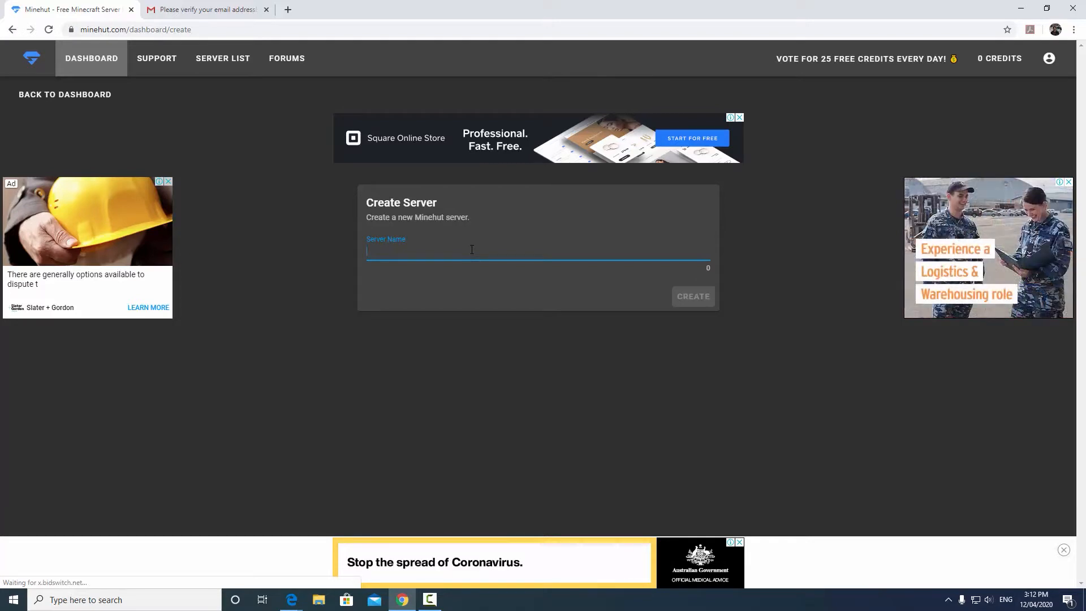
text(Free)
key(BackSpace)
key(BackSpace)
key(BackSpace)
key(BackSpace)
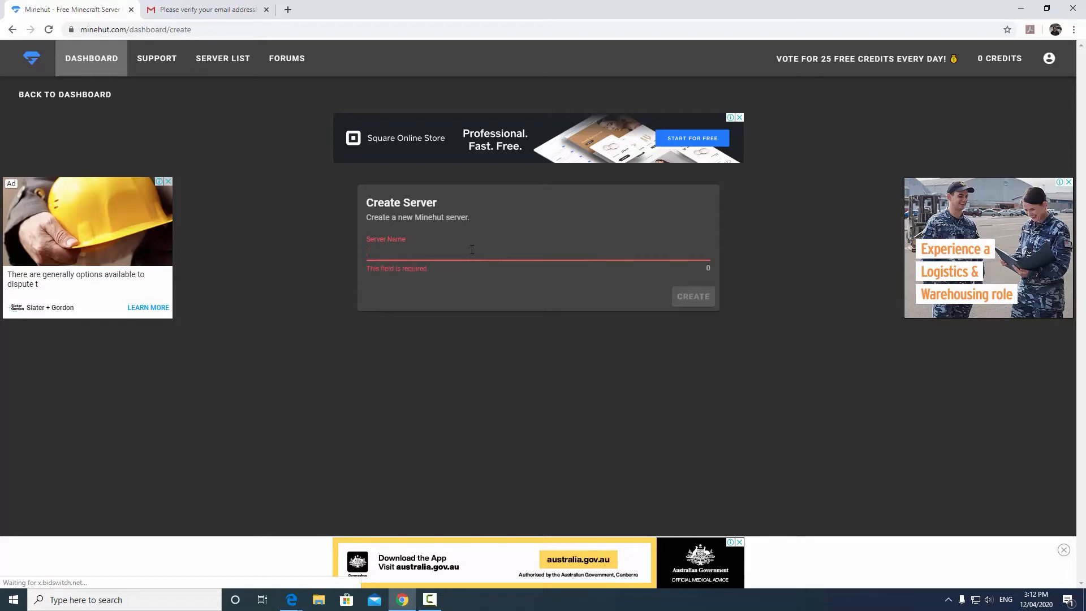
Try to create a new Minehut server named Funtime
text(Funtime)
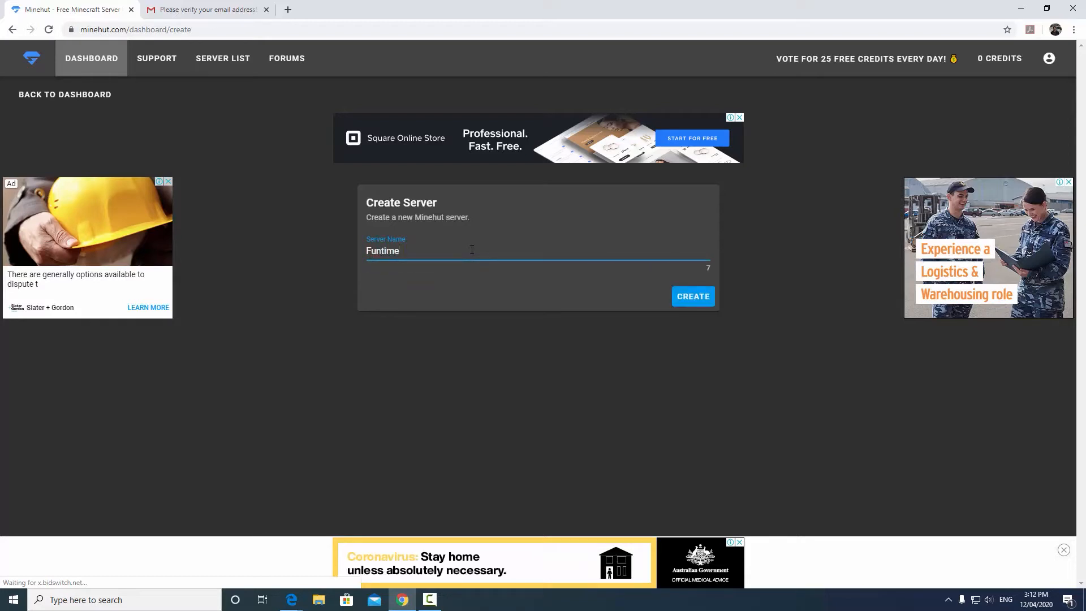
click(382, 253)
key(BackSpace)
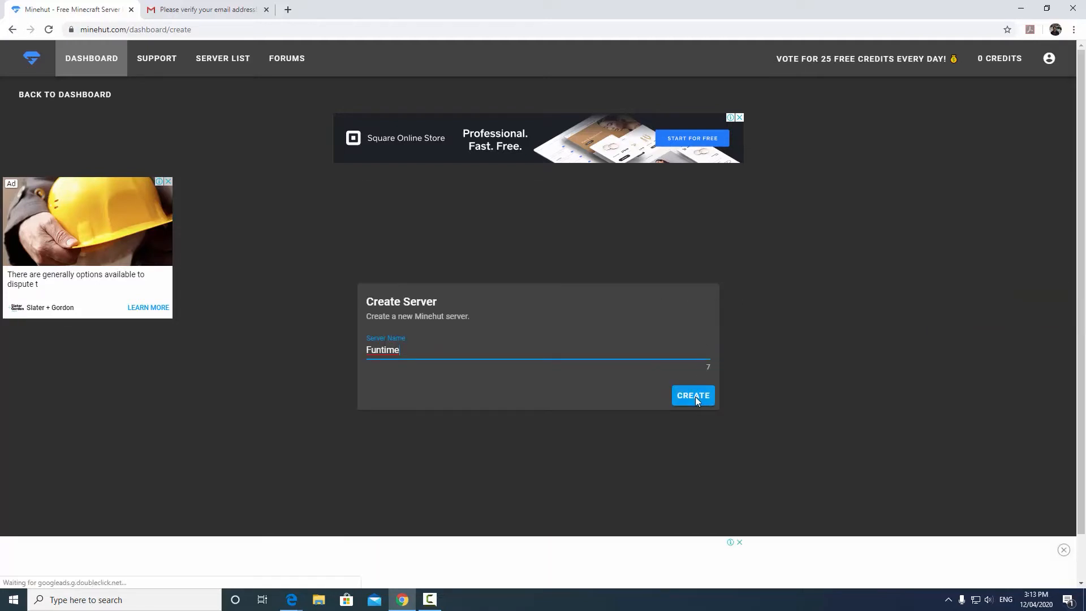
click(691, 397)
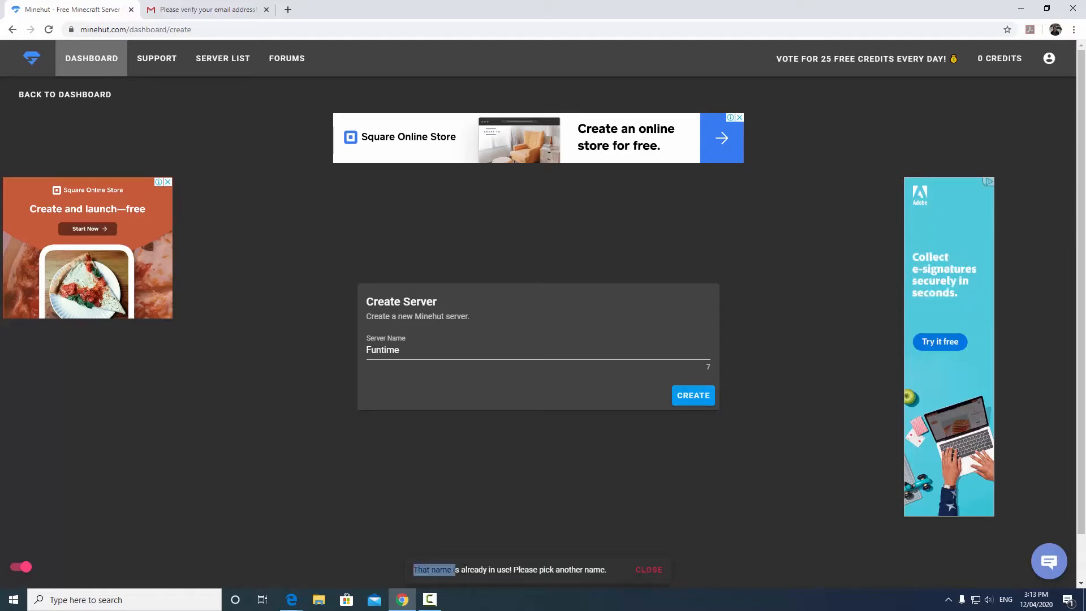
click(701, 402)
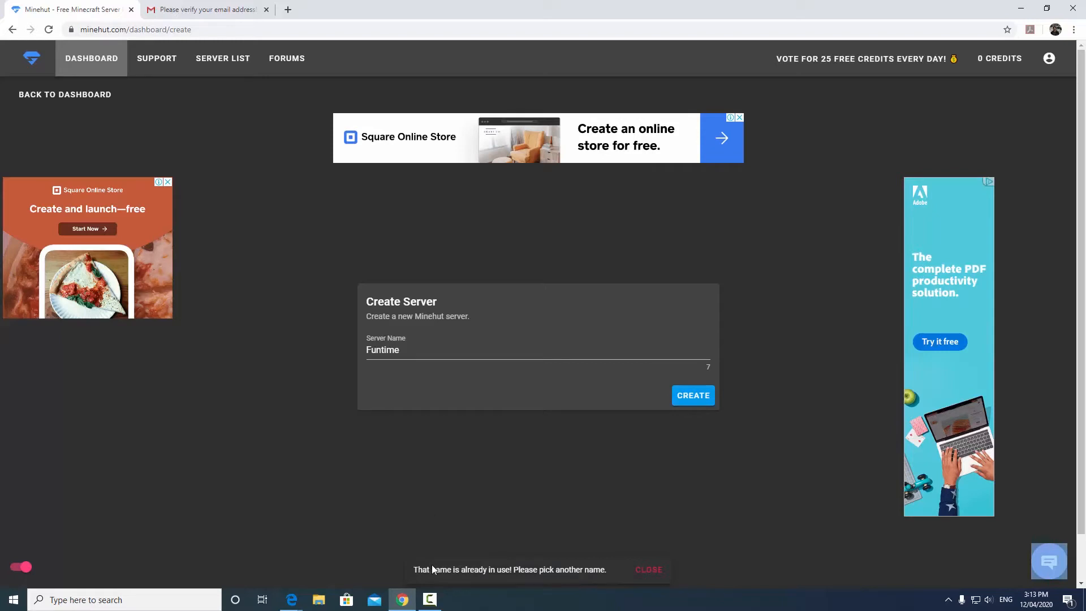
Replace the rejected server name with Alifuntime and create the Minehut server
drag(447, 570, 596, 571)
click(547, 494)
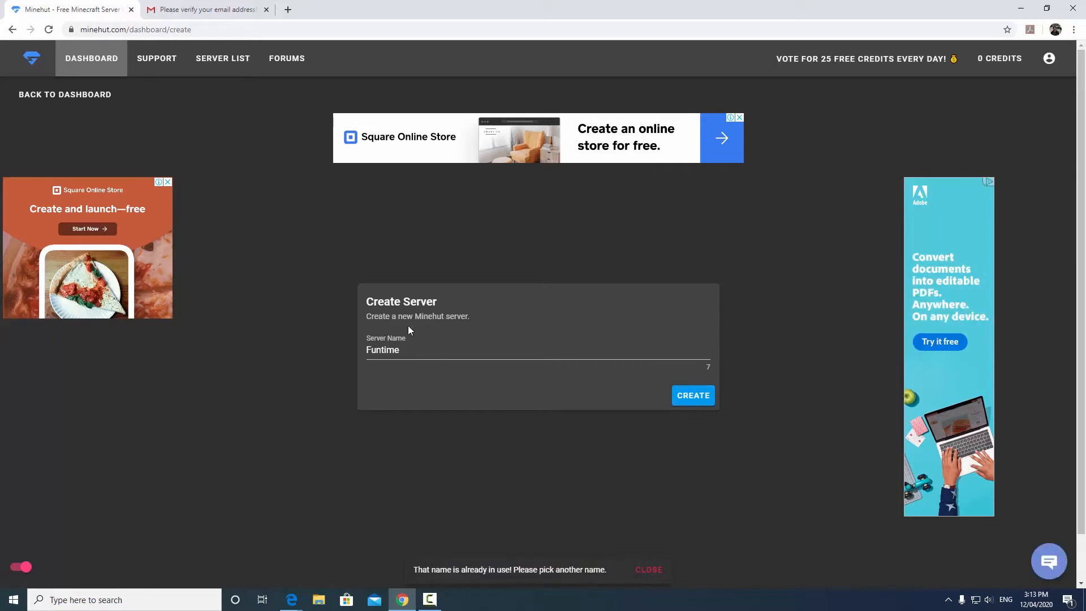
click(405, 354)
double_click(405, 354)
key(BackSpace)
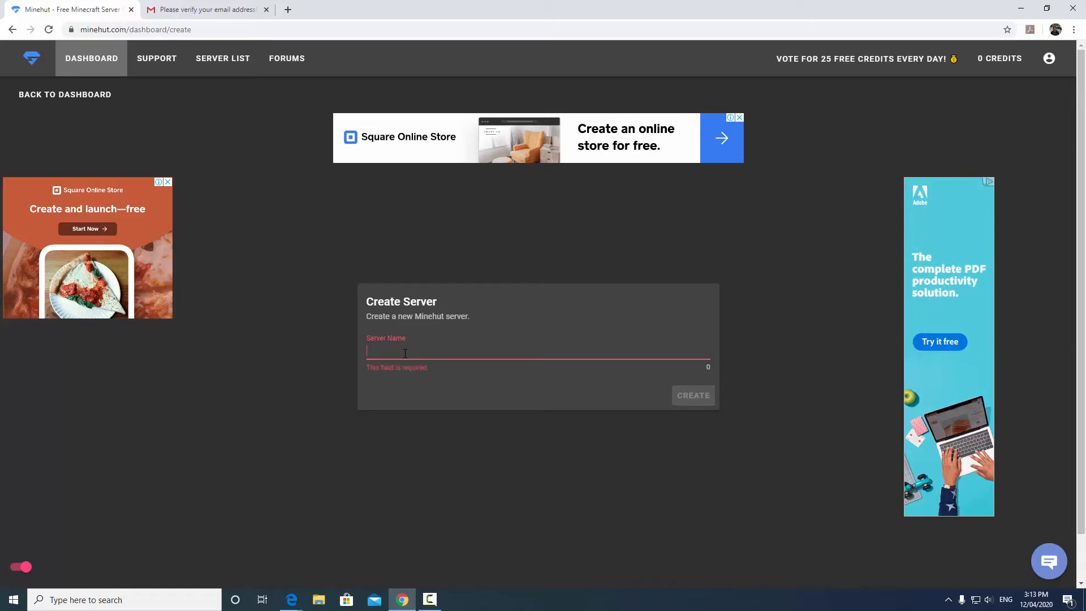
text(Ali)
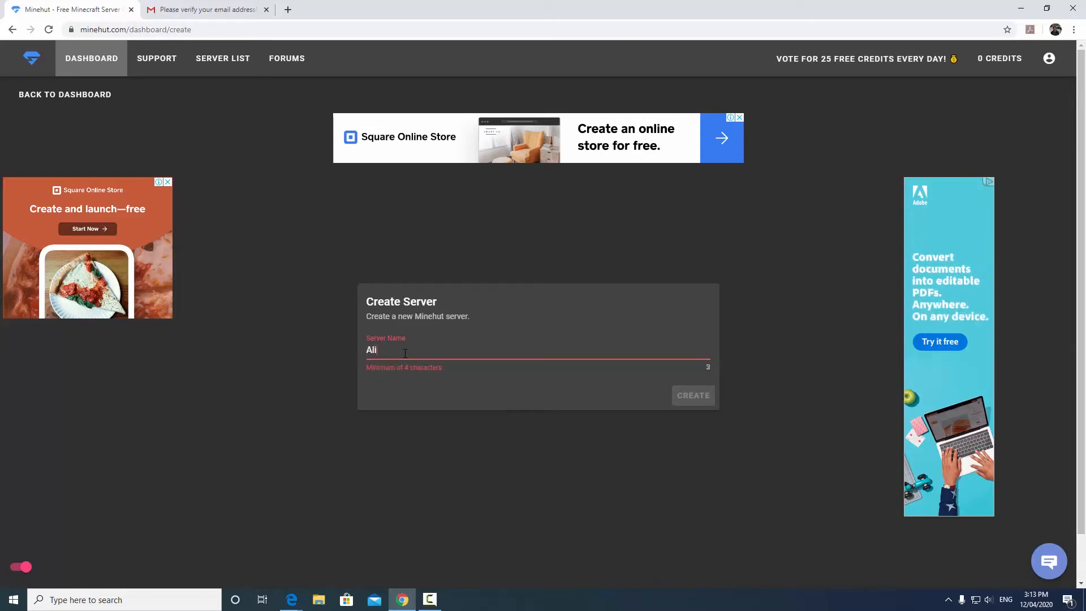
text(funtime)
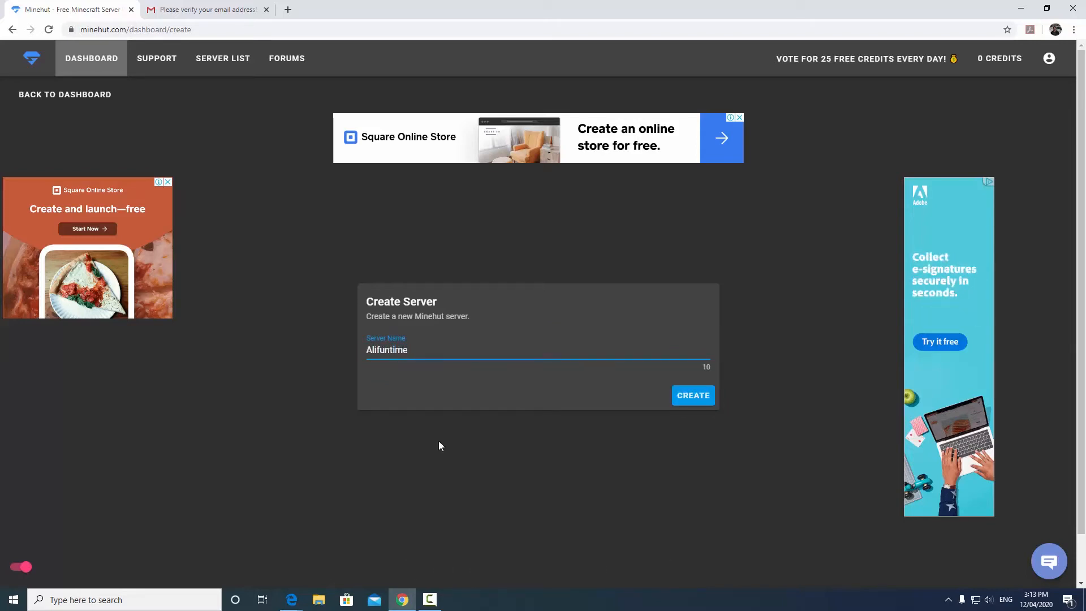
click(439, 445)
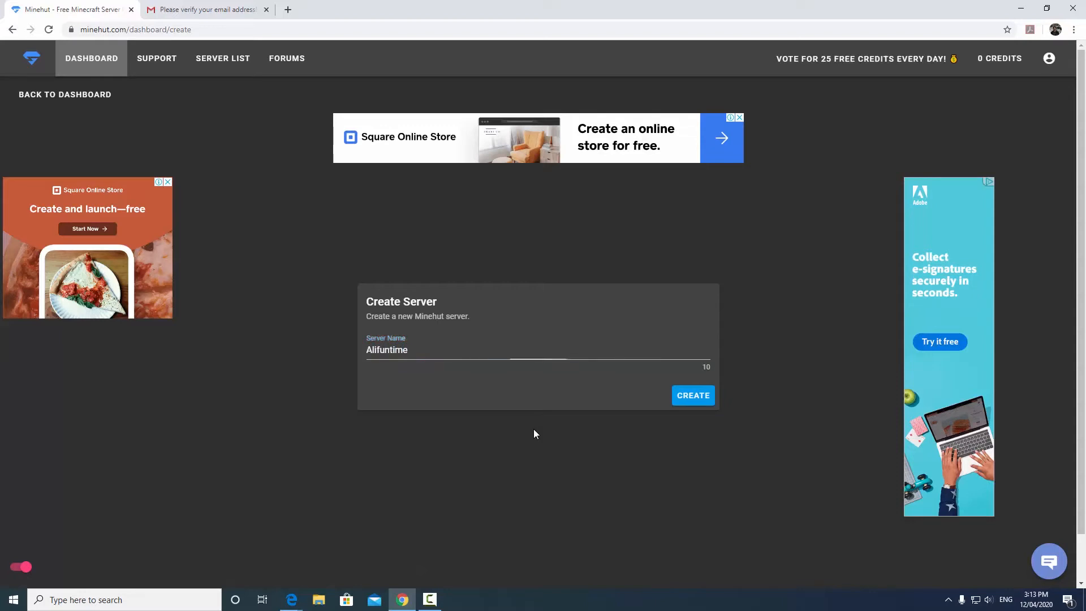
click(684, 403)
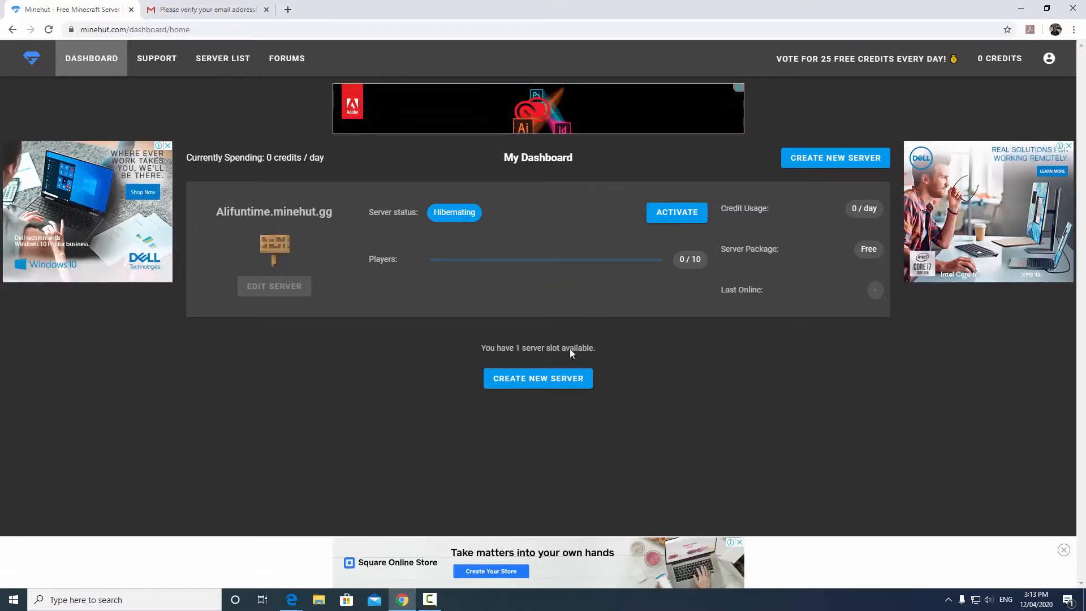
Activate the Alifuntime server, wait out the transfer countdown and continue to its management page
click(671, 214)
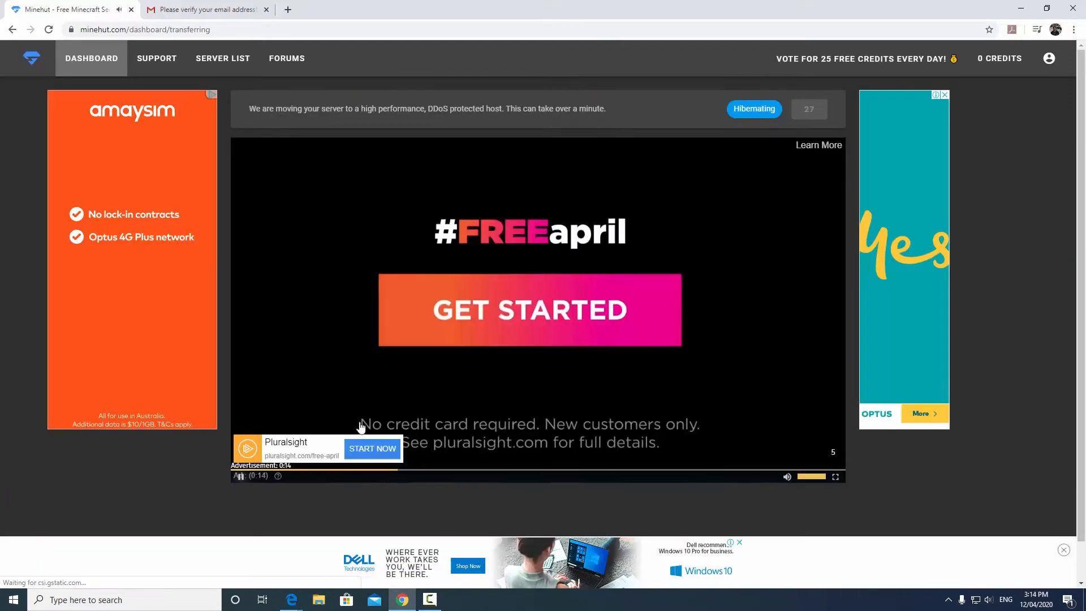
click(805, 453)
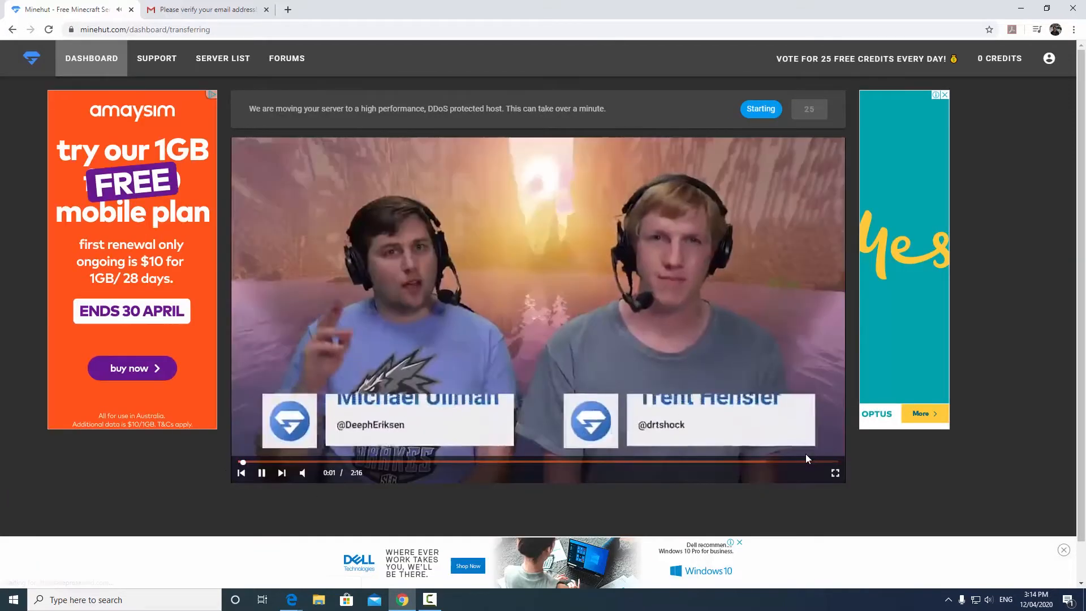
click(529, 362)
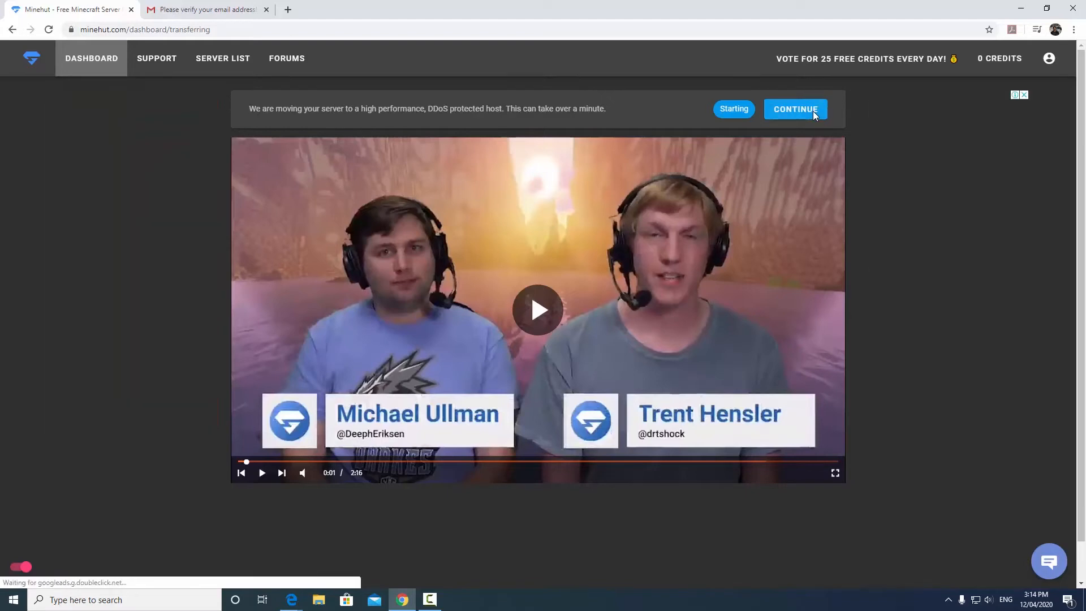
click(813, 112)
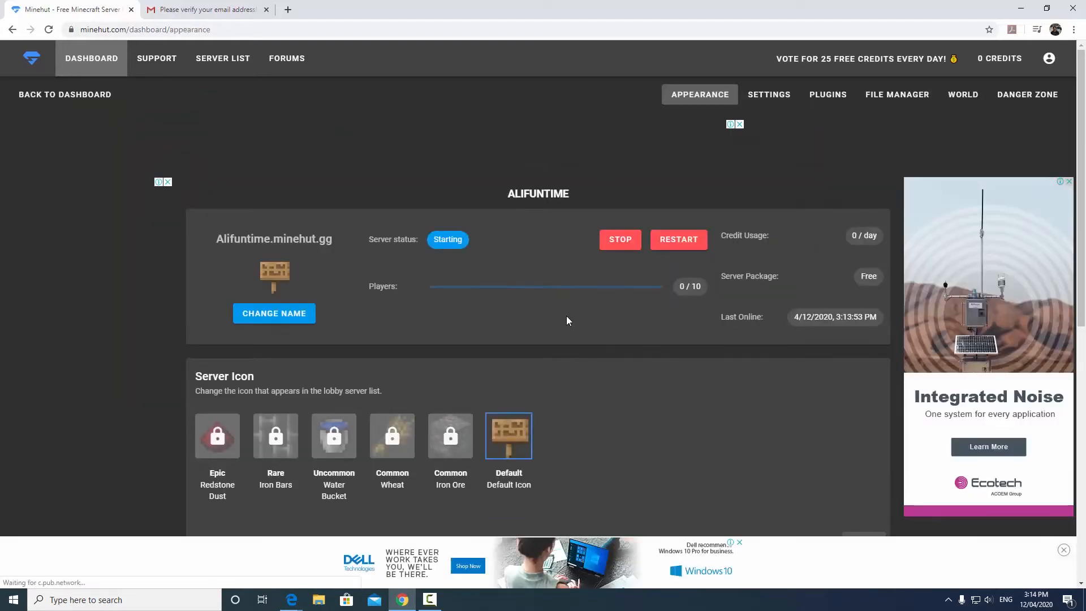
Review the server's appearance page, including the icon, console command and visibility options
scroll(565, 315, down, 6)
scroll(443, 292, up, 4)
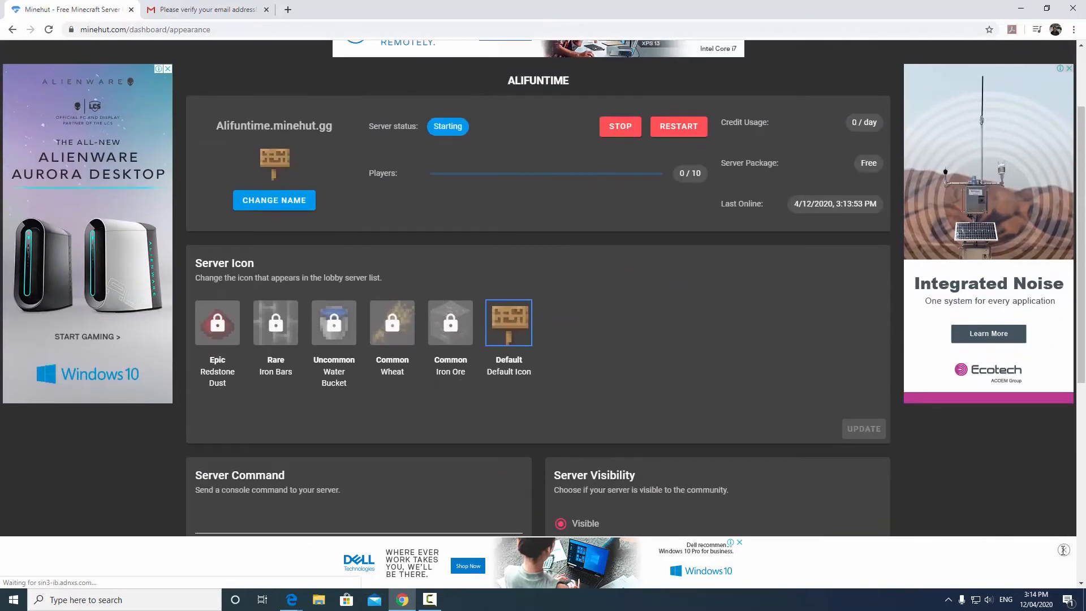
scroll(631, 125, up, 2)
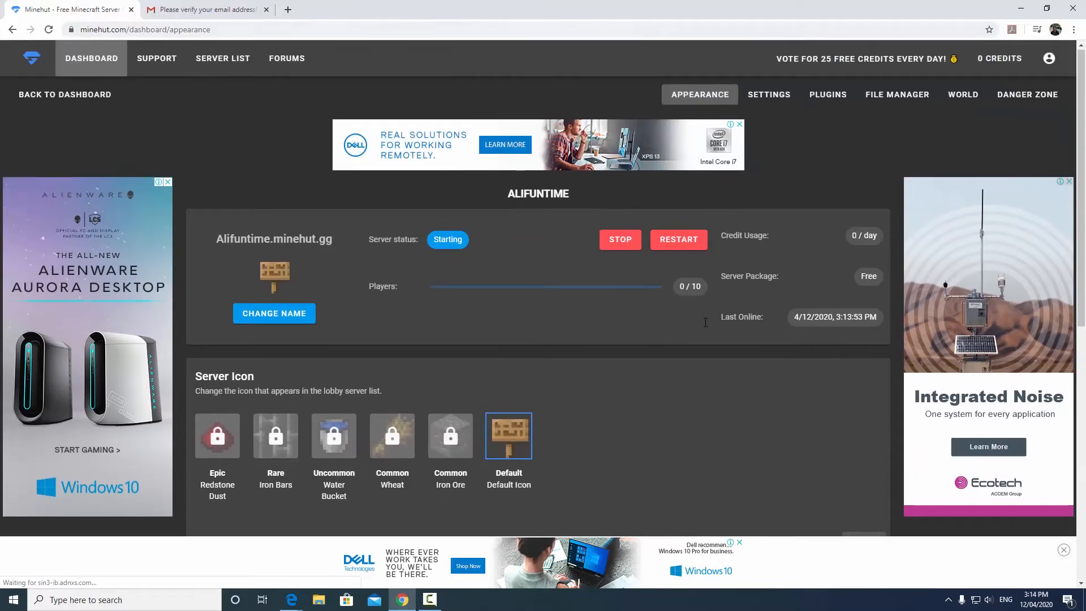
scroll(569, 331, down, 2)
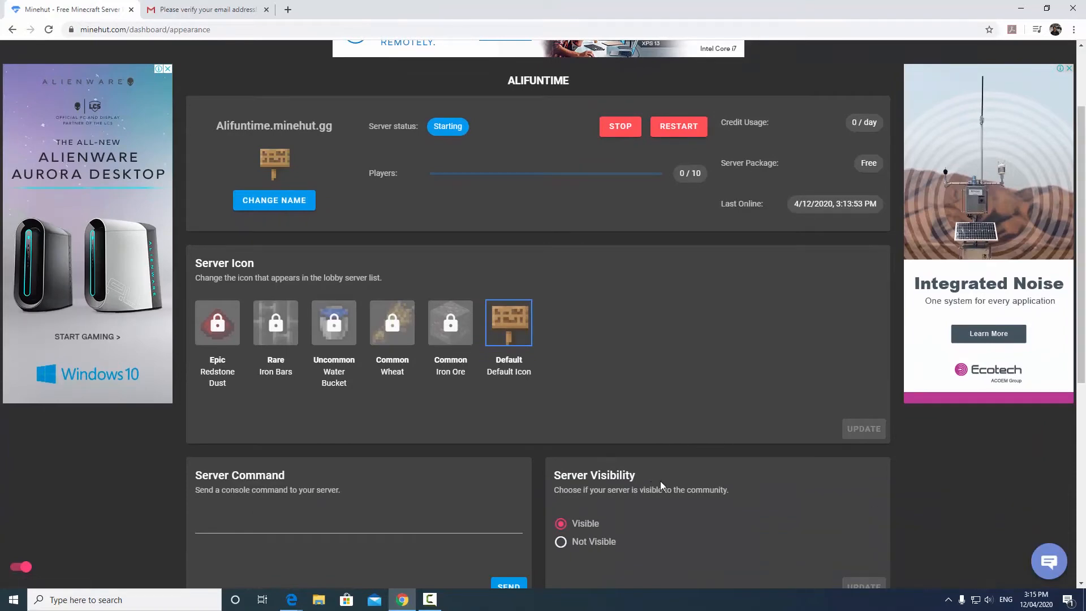
scroll(565, 283, up, 2)
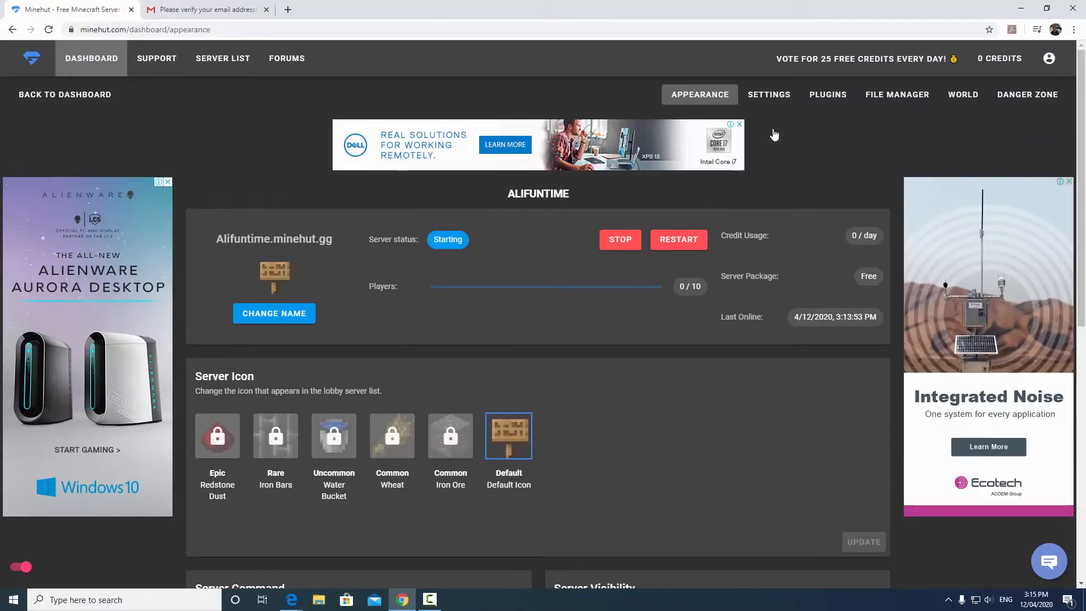
Browse the plugins available for the server and the folders and files in its File Manager
click(822, 95)
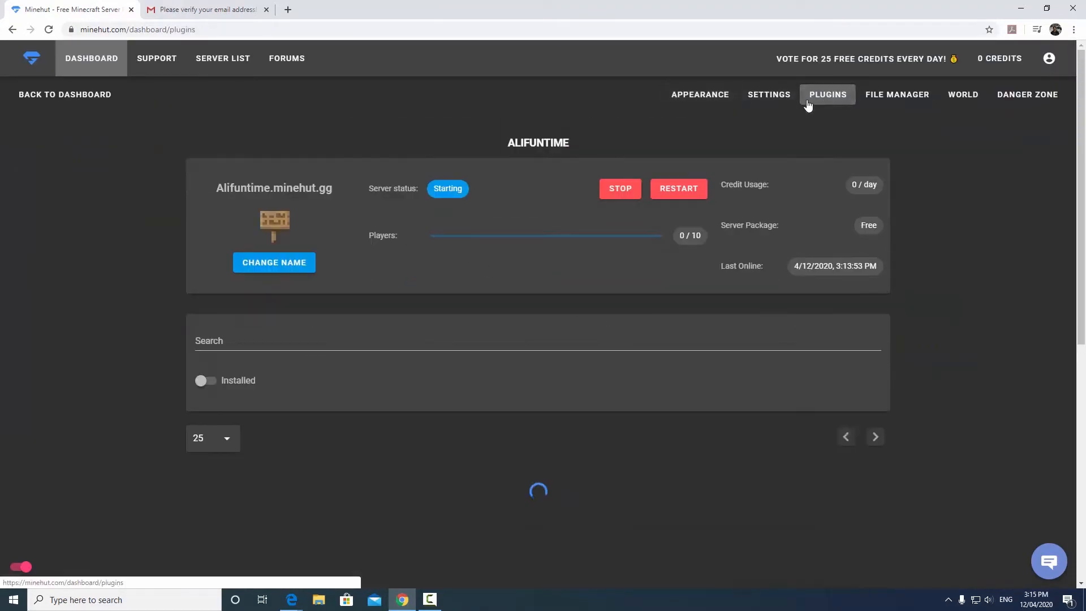
scroll(430, 368, down, 3)
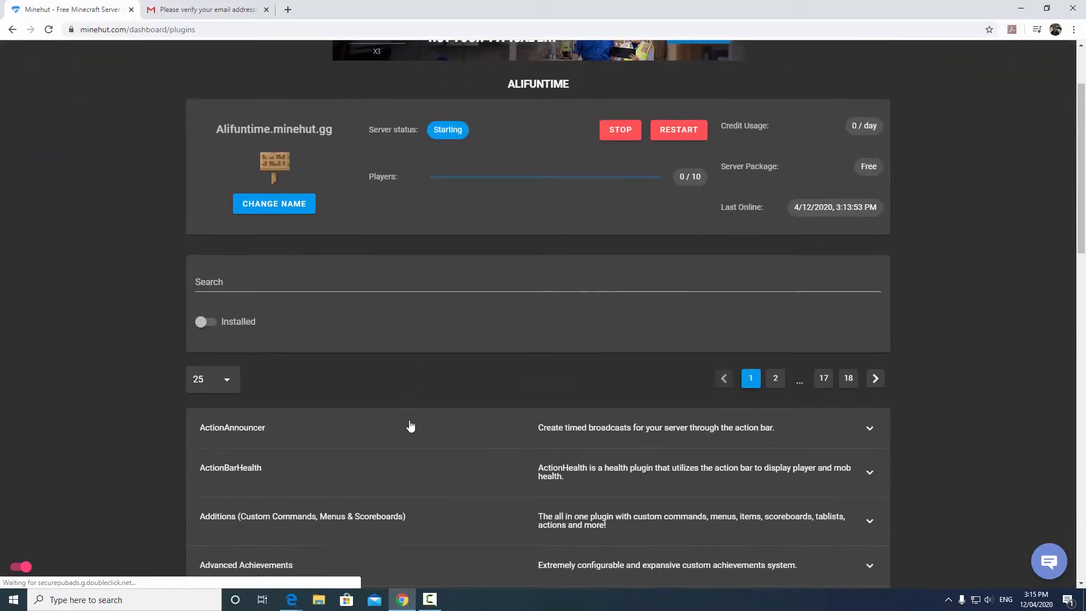
scroll(480, 404, down, 2)
scroll(531, 362, up, 3)
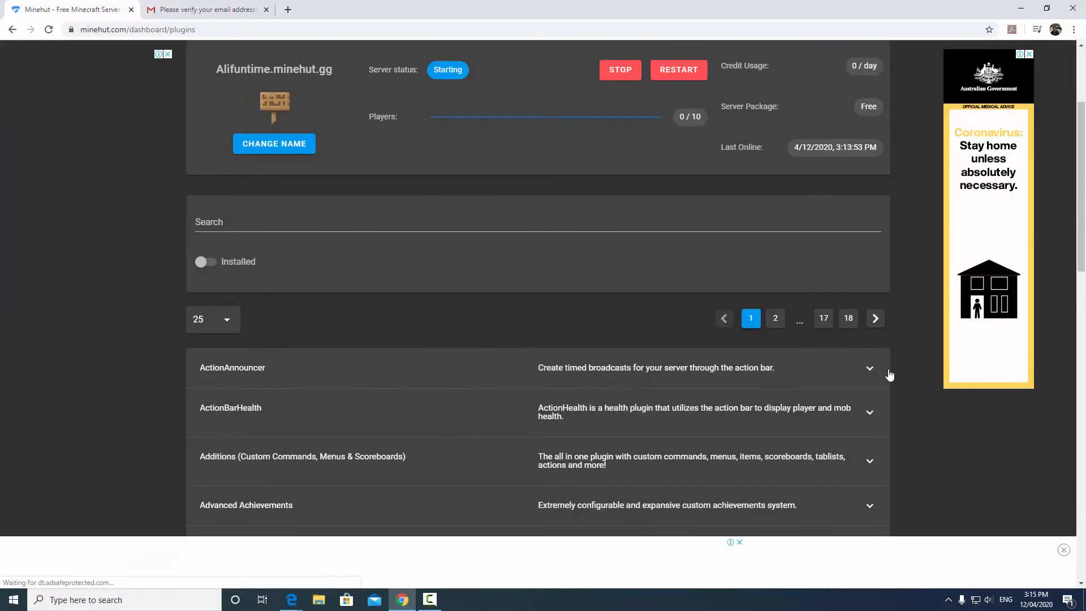
click(1063, 551)
scroll(868, 282, up, 3)
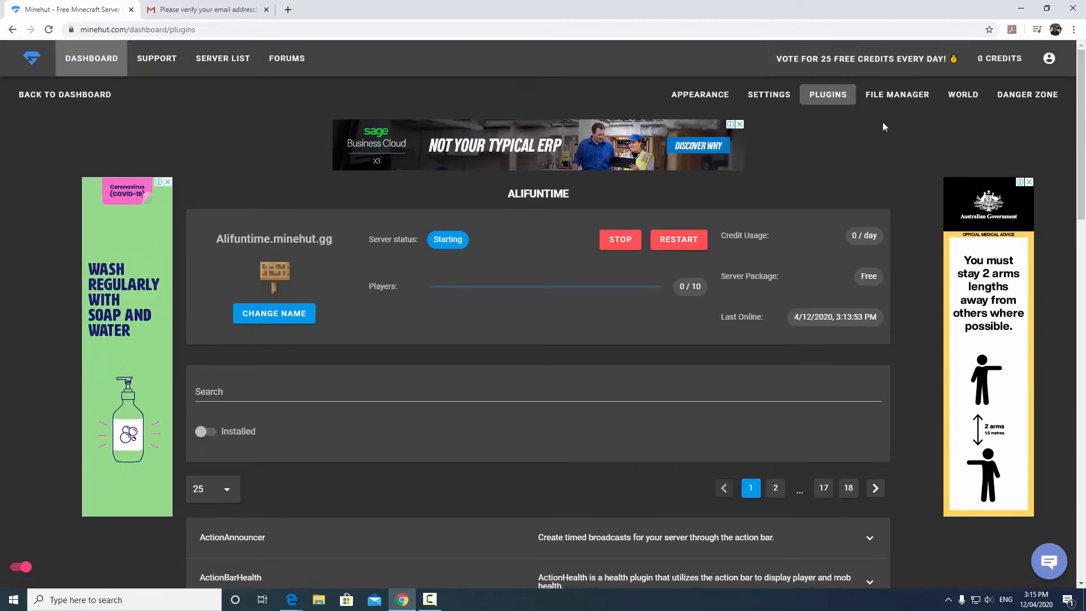
click(903, 101)
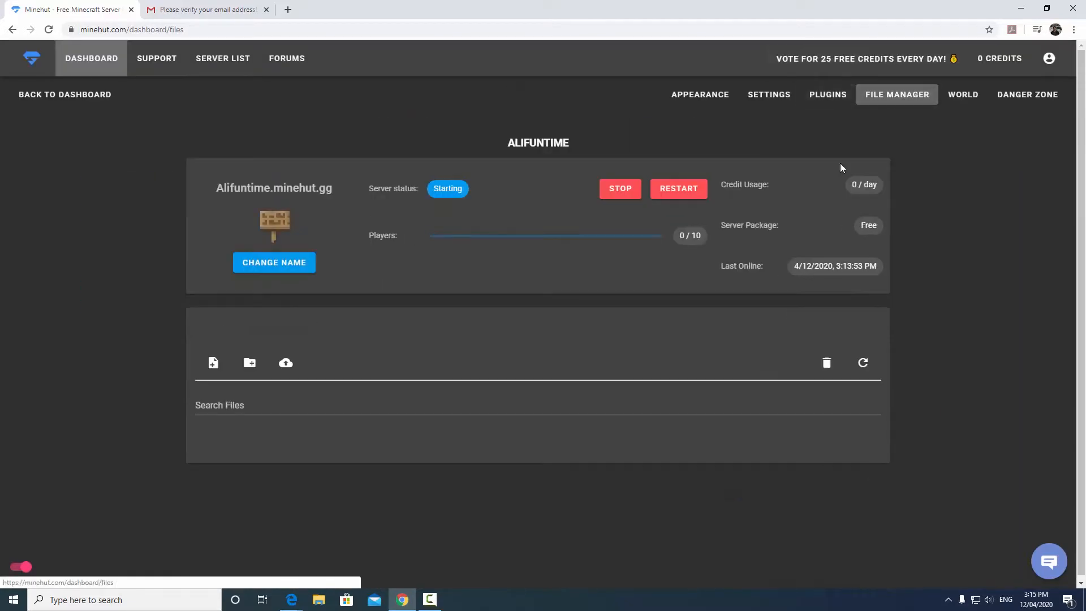
scroll(395, 441, down, 5)
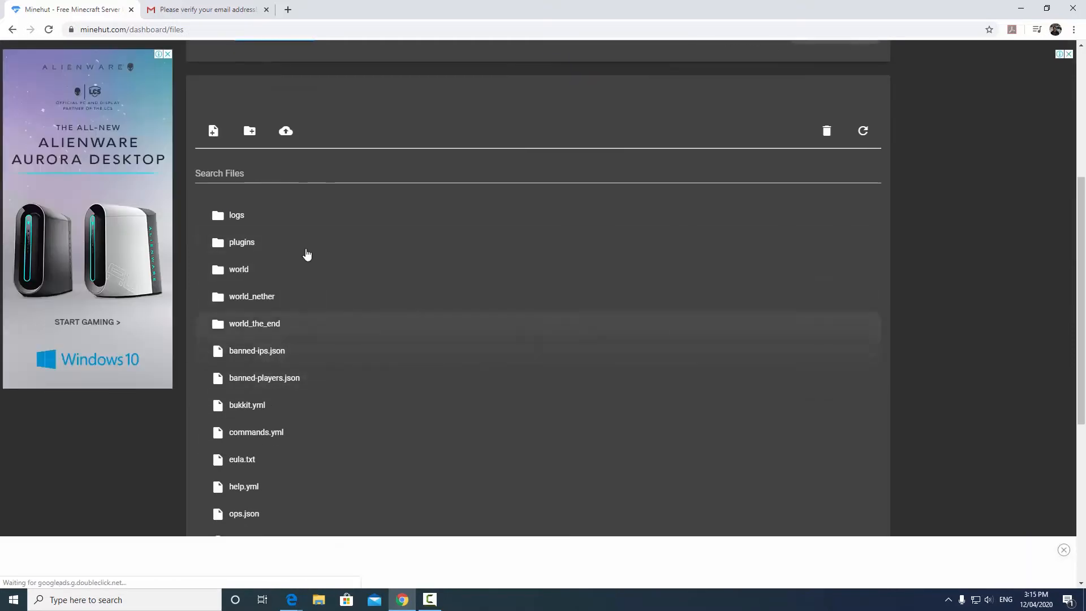
scroll(295, 254, down, 3)
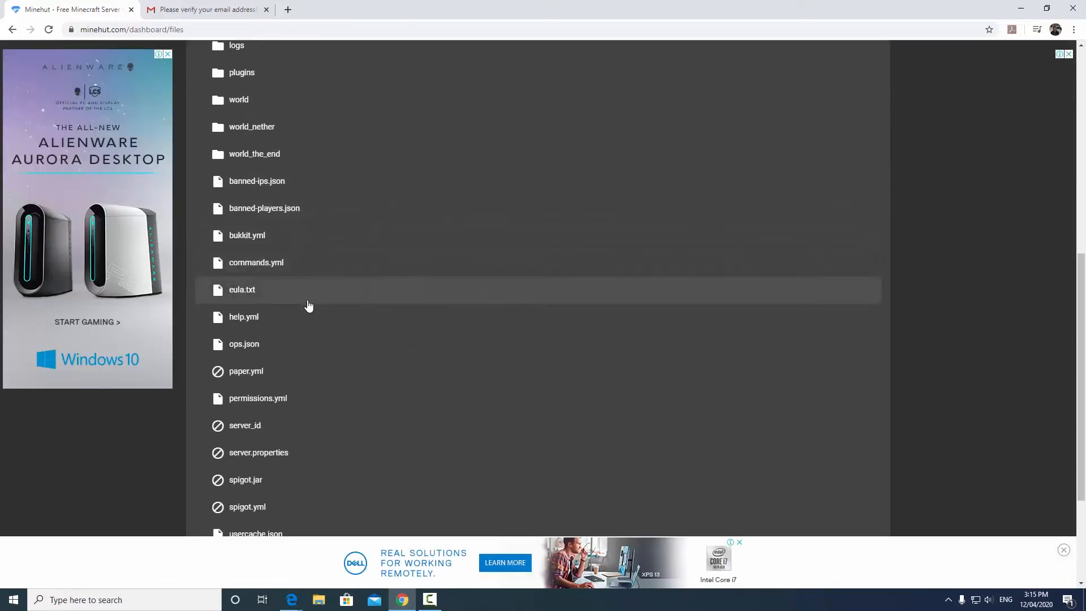
scroll(299, 350, down, 1)
scroll(624, 367, up, 9)
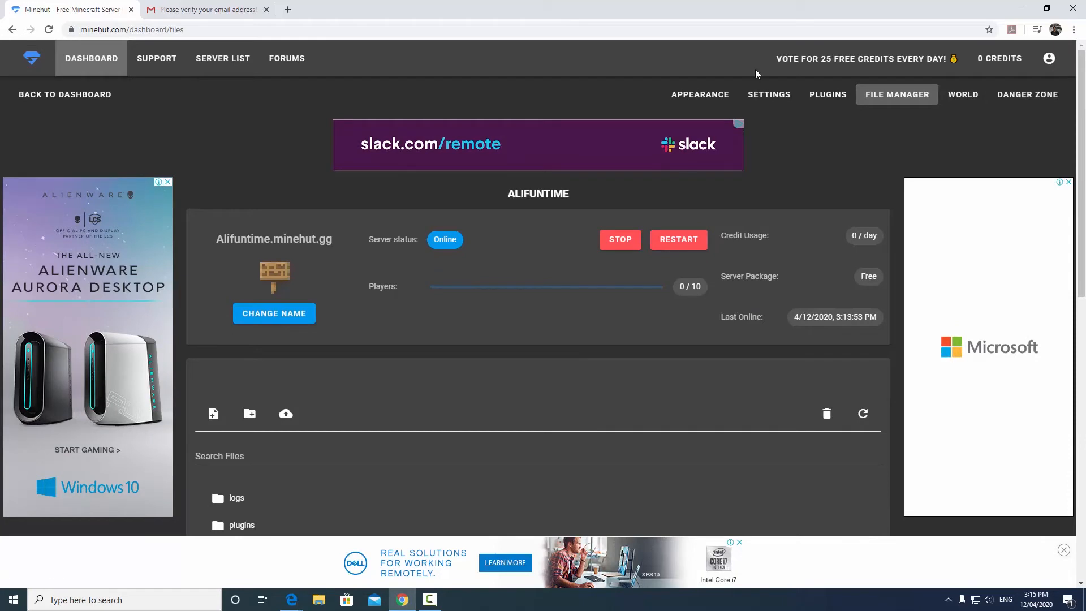
Set the server's world name to TheFunWorld, save it and look through the remaining server settings
click(764, 97)
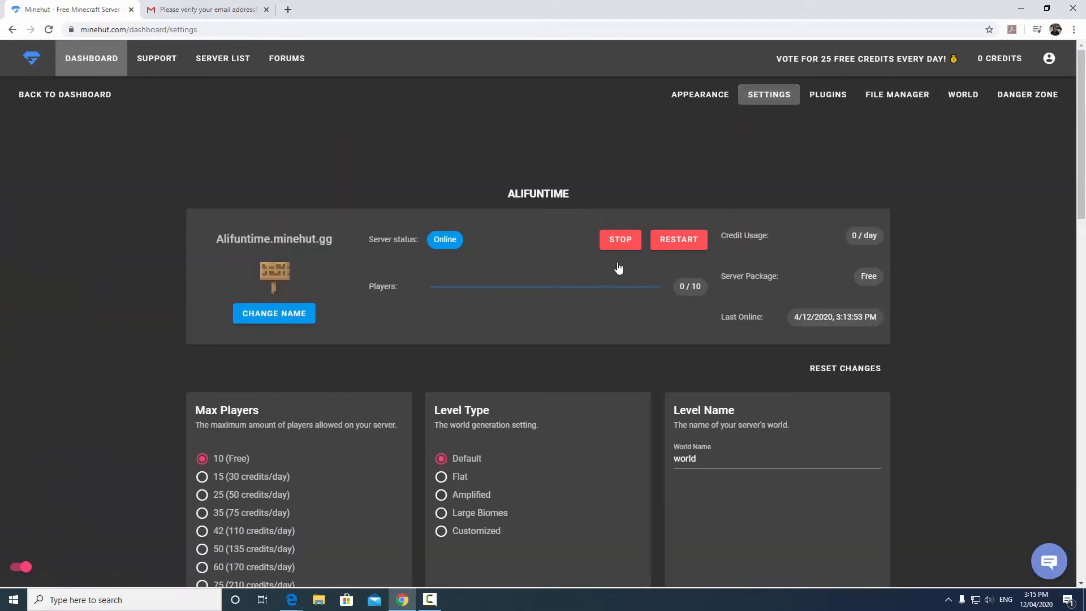
scroll(278, 365, down, 3)
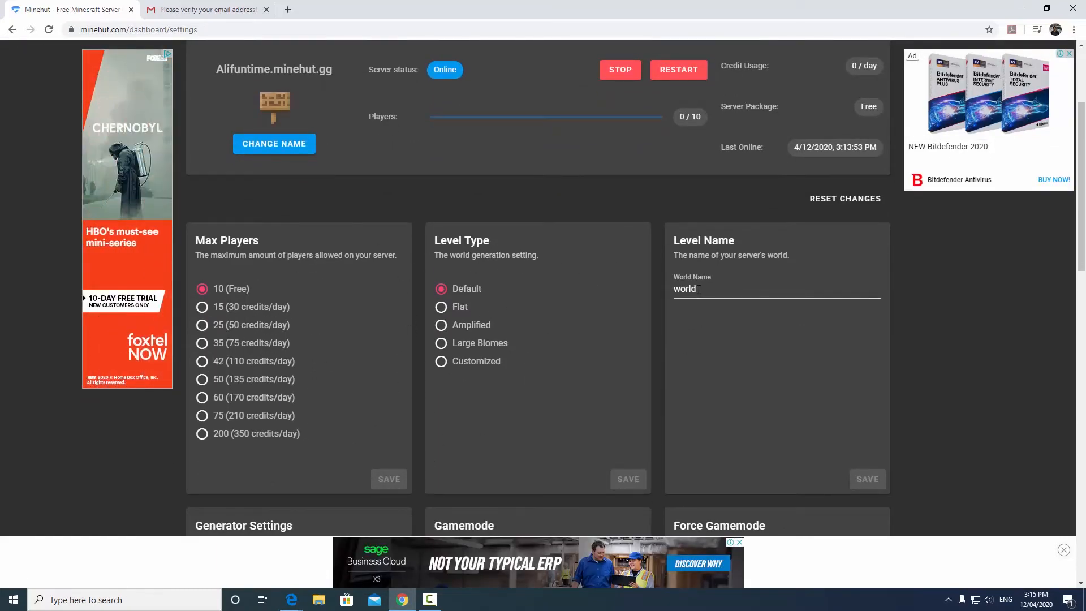
drag(700, 288, 594, 303)
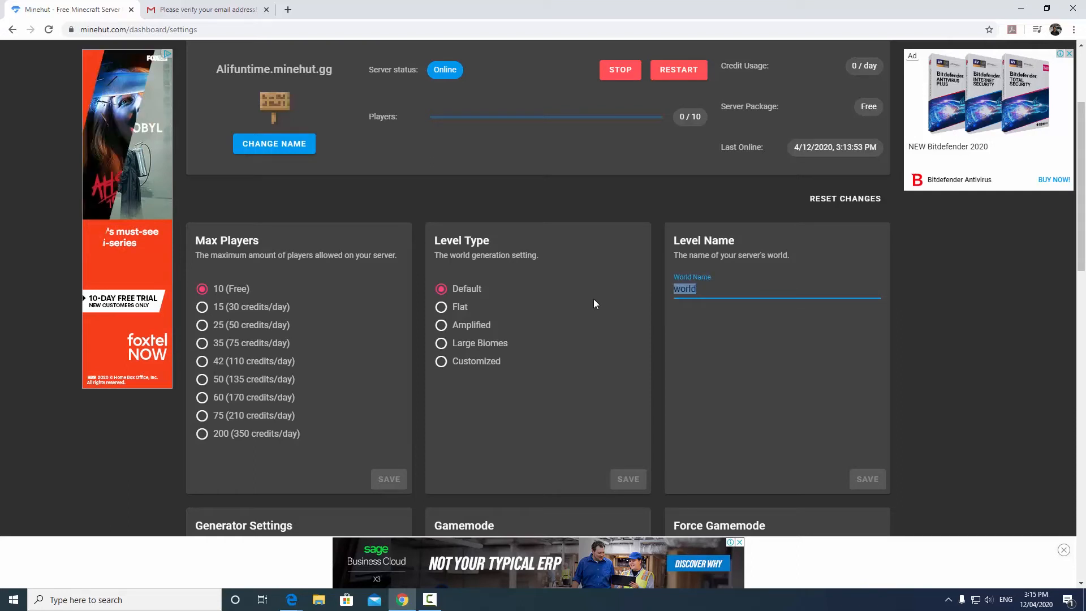
text(T)
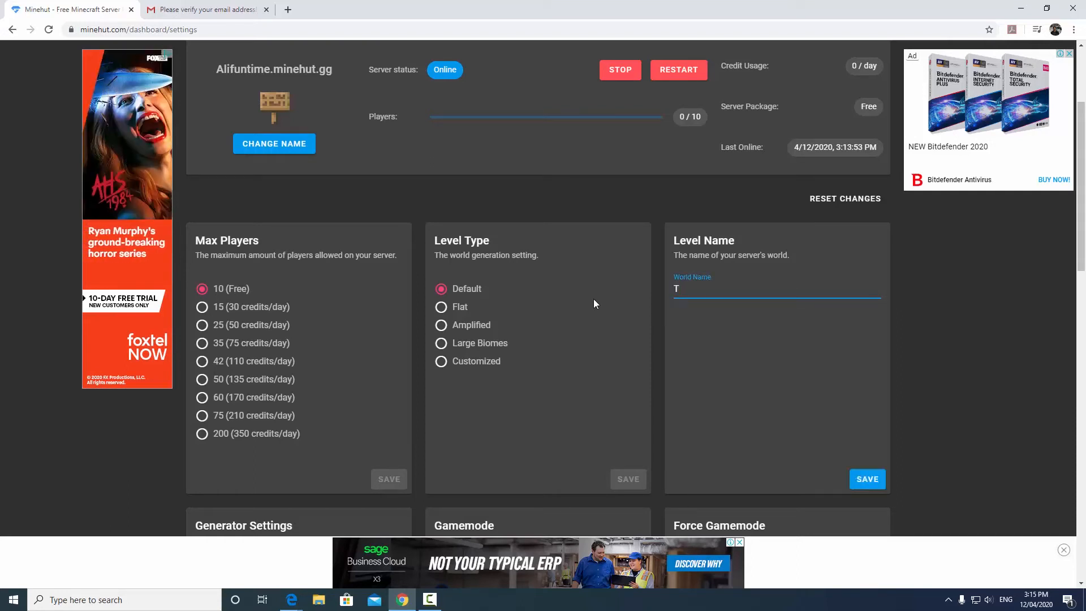
text(heFunWorld)
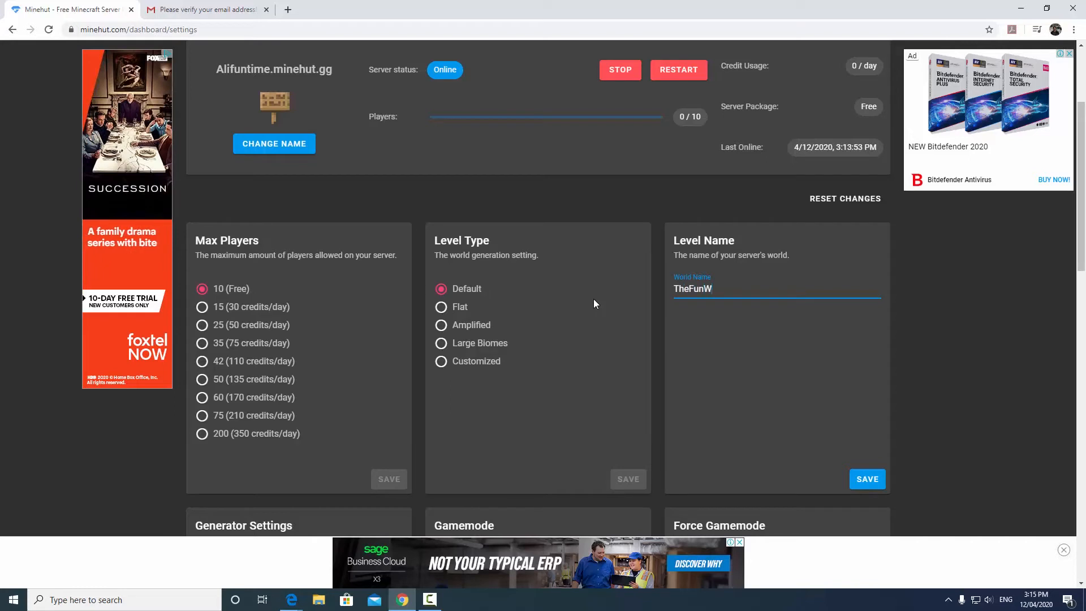
click(867, 479)
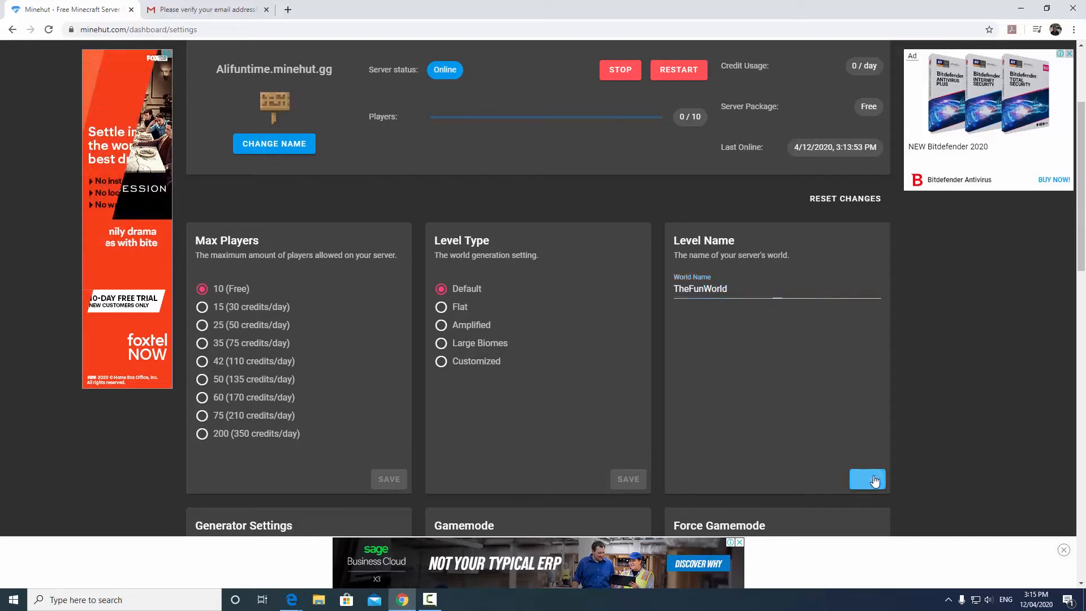
scroll(622, 260, down, 3)
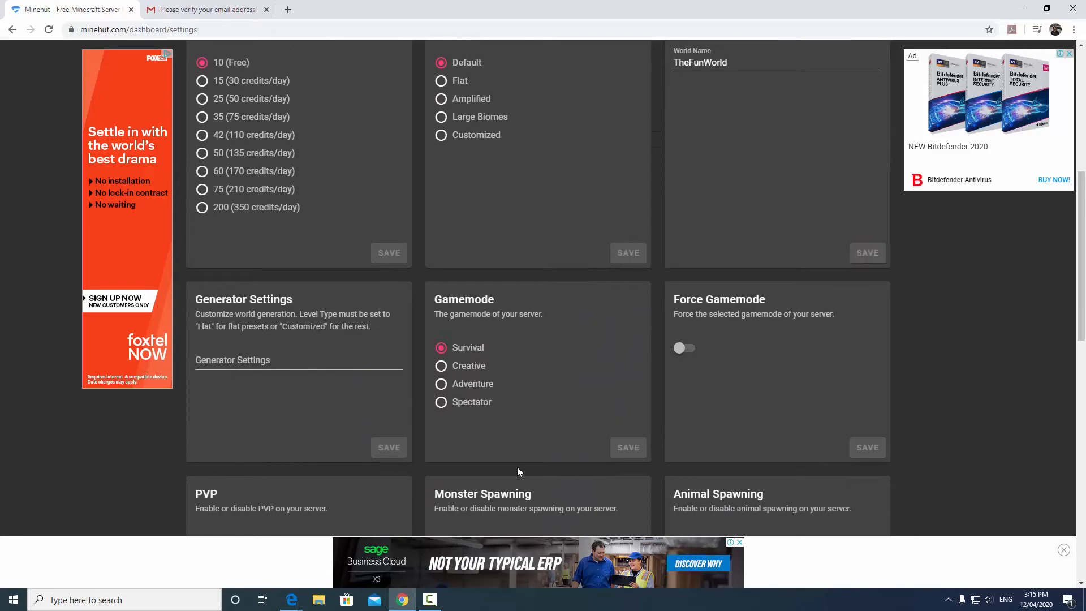
scroll(686, 406, down, 10)
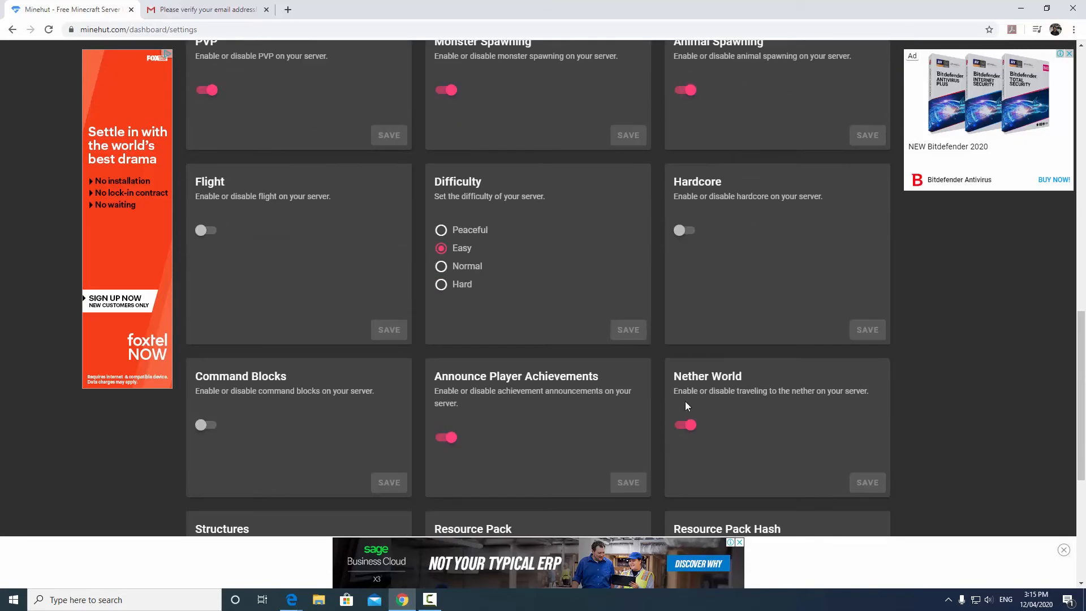
scroll(735, 414, up, 10)
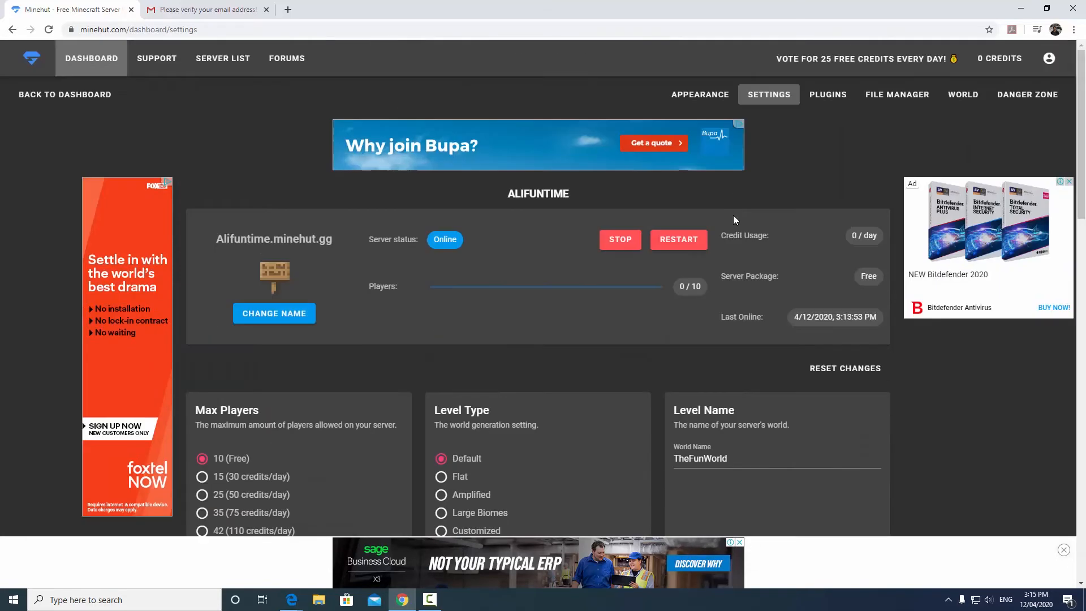
Open the Minecraft Launcher, start the latest release of Minecraft: Java Edition and maximize the game window
click(88, 597)
text(mine)
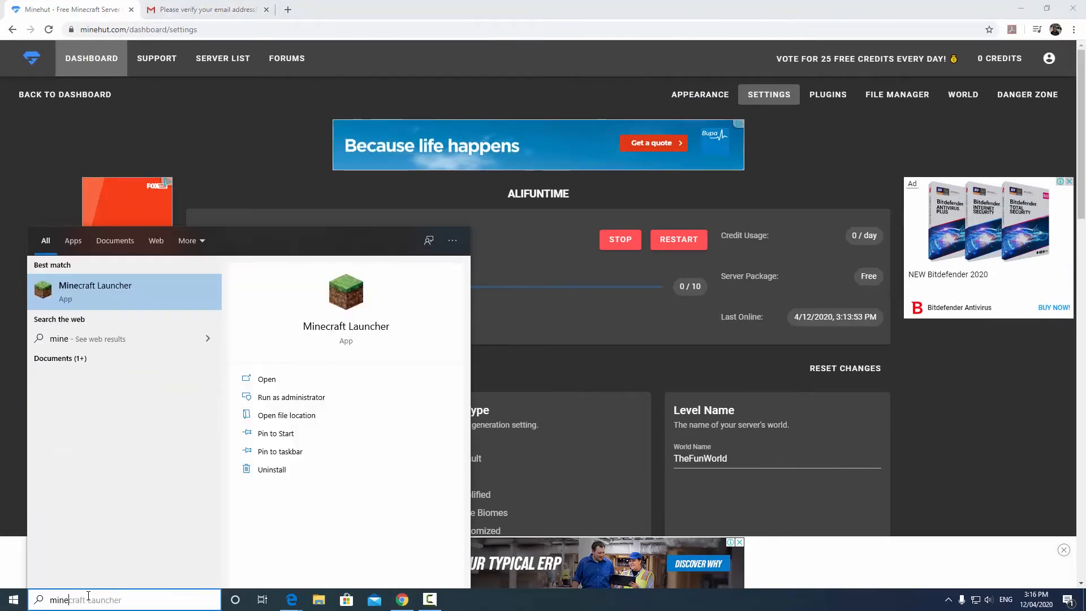
key(Return)
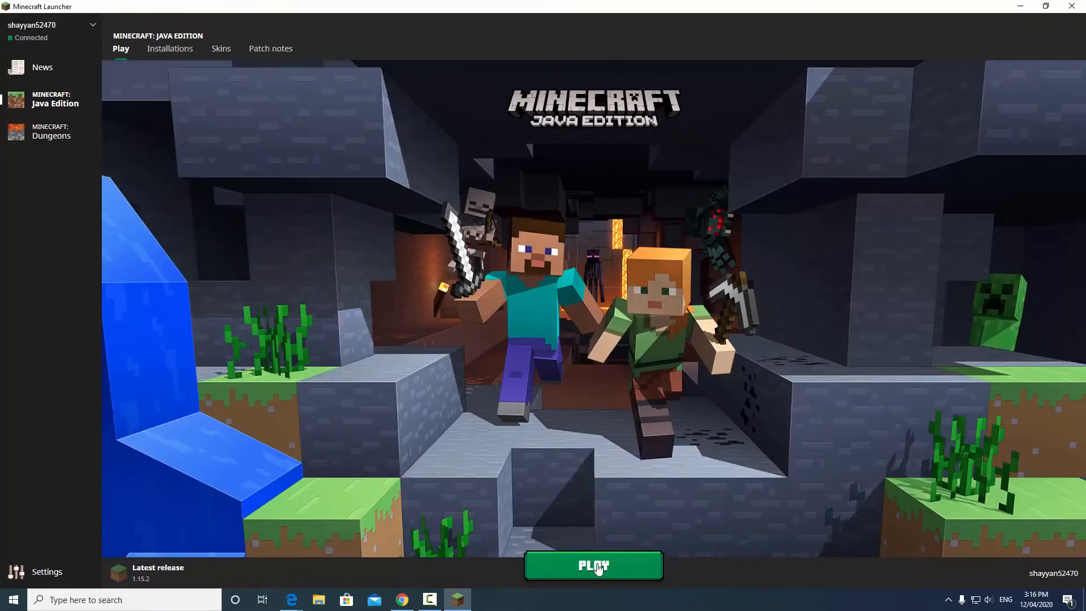
click(601, 564)
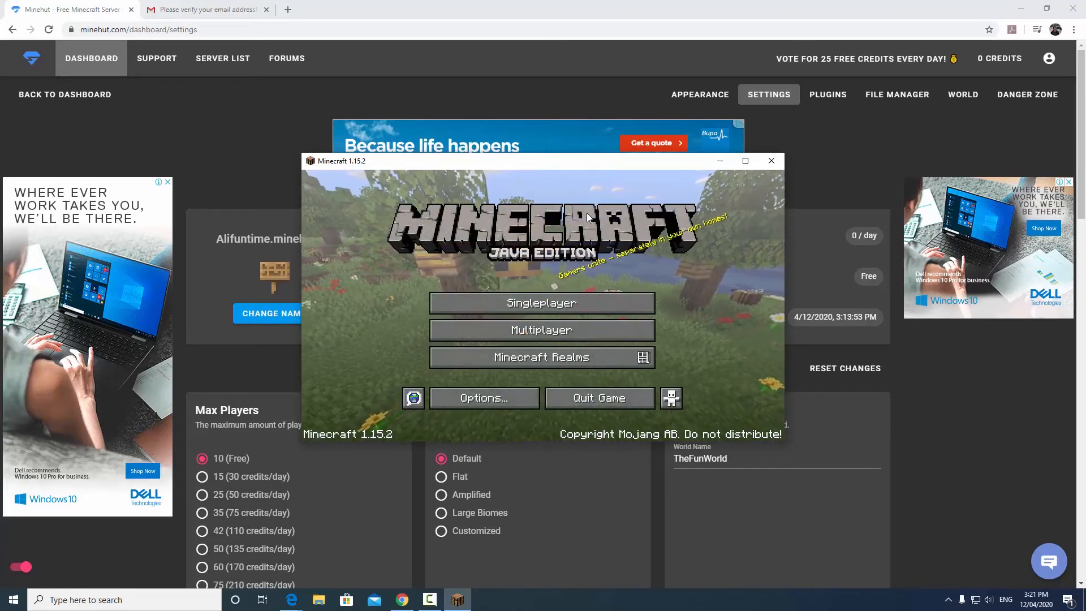
click(744, 162)
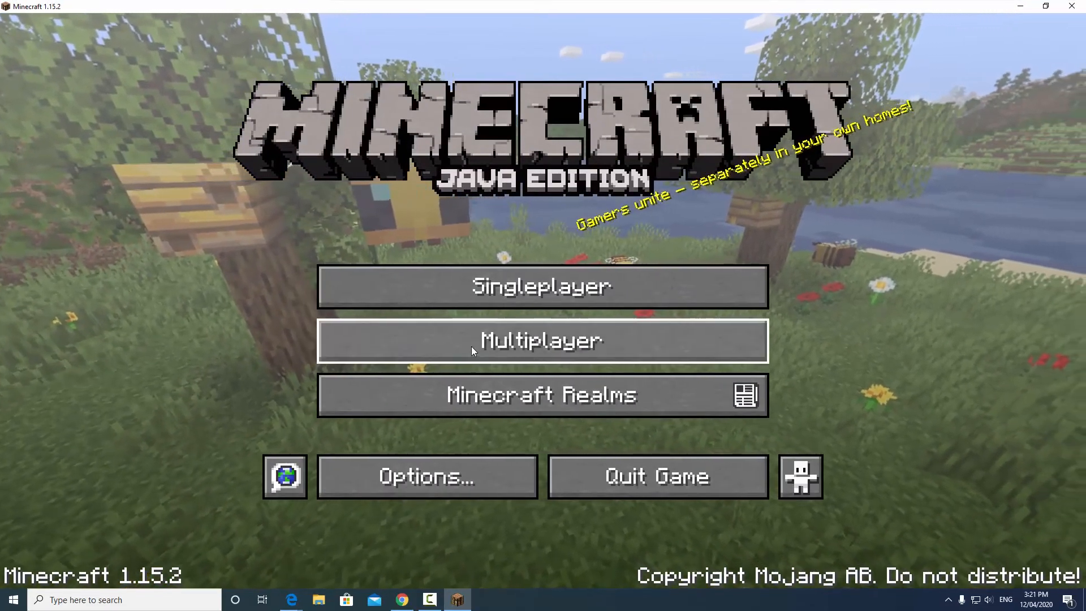
Open multiplayer mode and accept the online play notice, choosing not to show that screen again
click(471, 346)
click(408, 273)
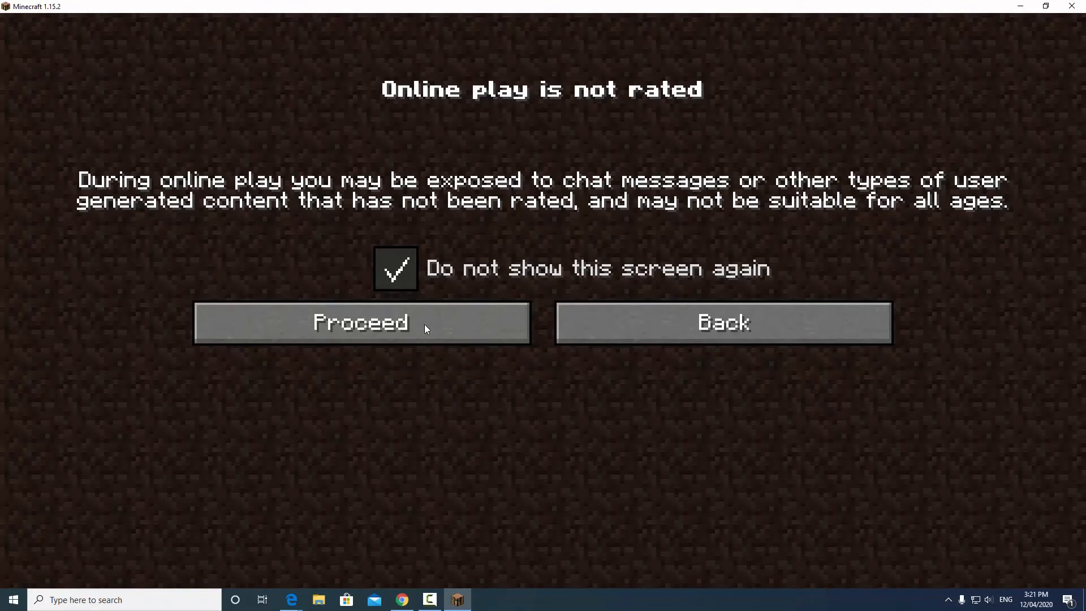
click(429, 335)
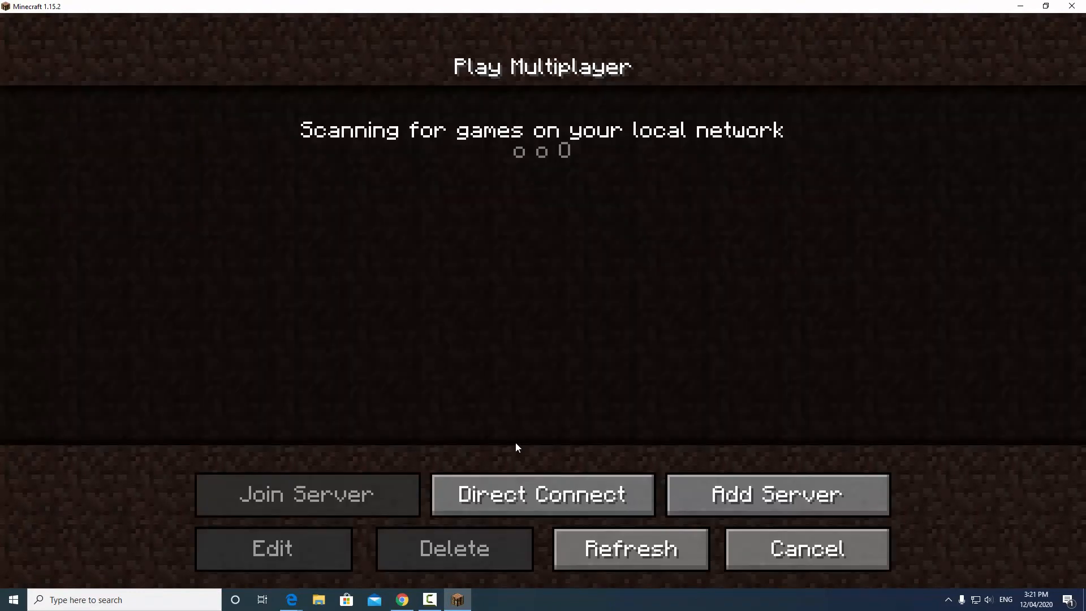
Start a new server entry and set its server name to "My server"
click(719, 504)
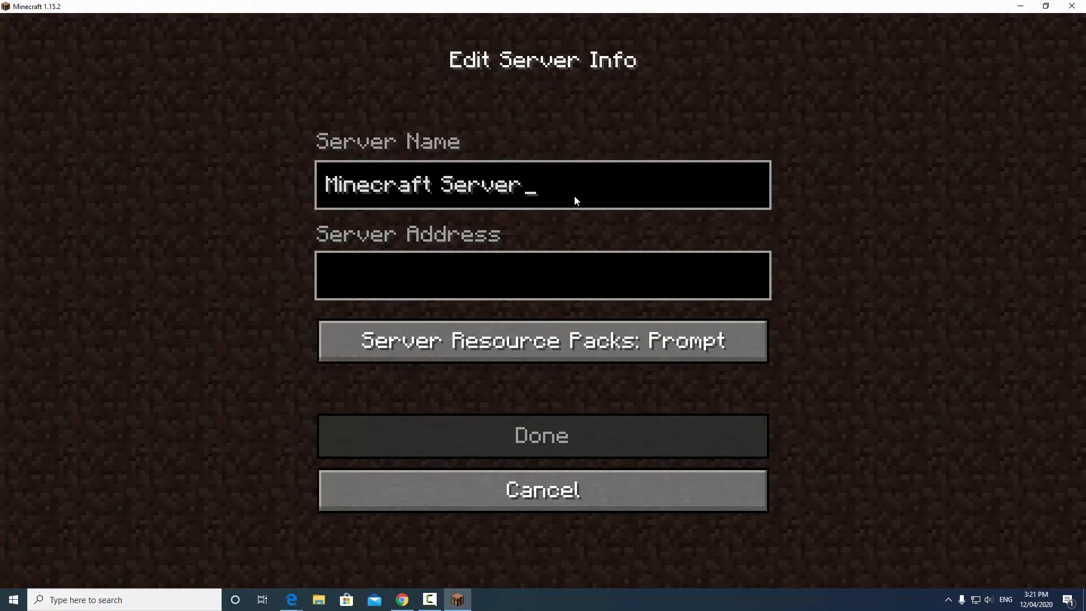
key(BackSpace)
key(BackSpace)
key(BackSpace)
key(BackSpace)
key(BackSpace)
key(BackSpace)
key(BackSpace)
key(BackSpace)
key(BackSpace)
key(BackSpace)
key(BackSpace)
key(BackSpace)
key(BackSpace)
key(BackSpace)
key(BackSpace)
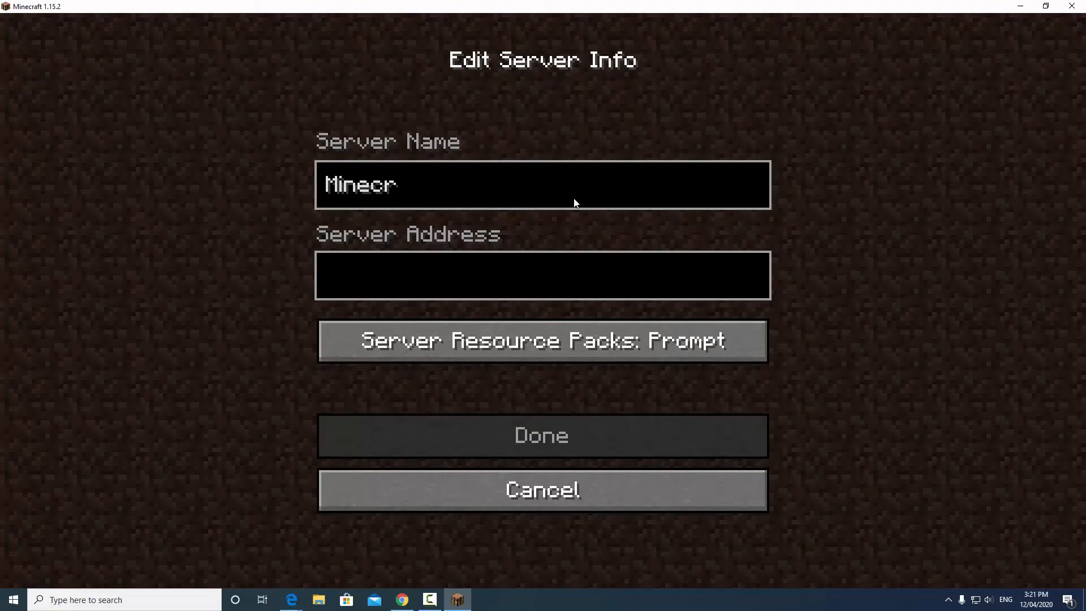
text(My server)
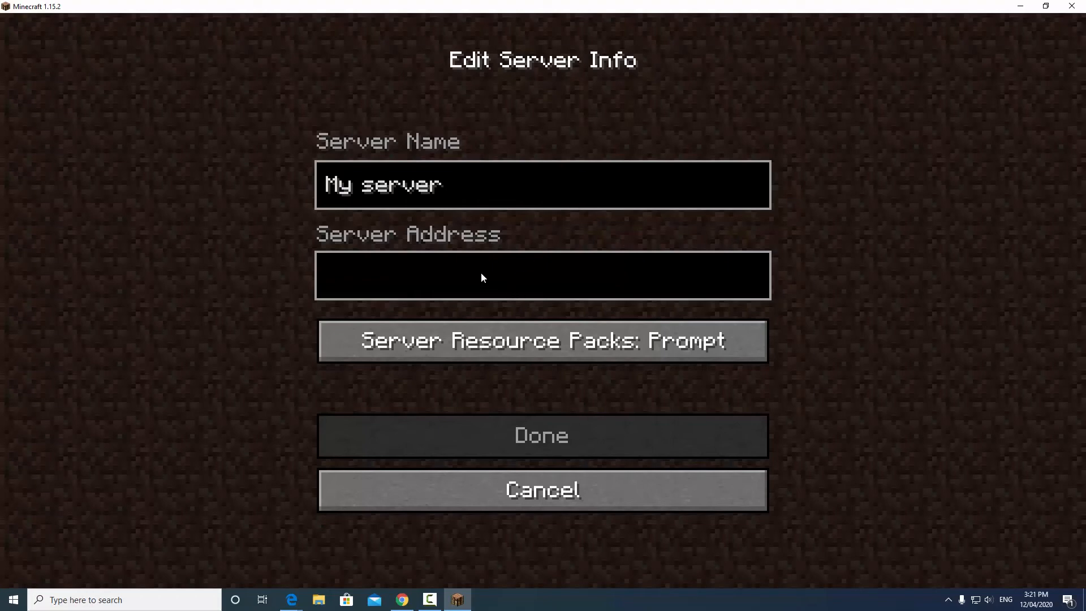
click(480, 277)
click(400, 599)
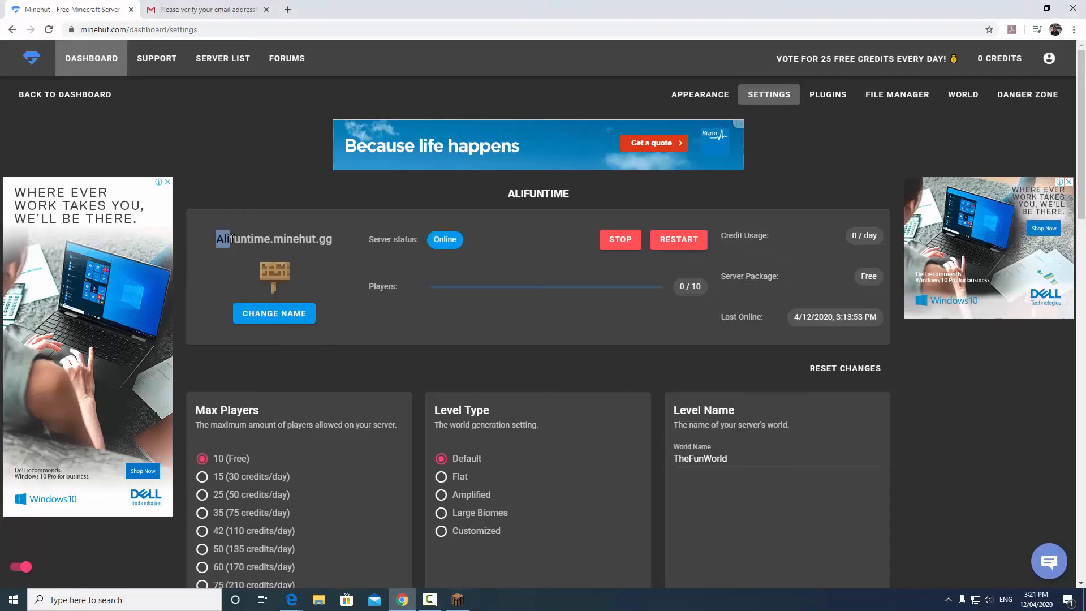
drag(215, 239, 335, 240)
key(ctrl+c)
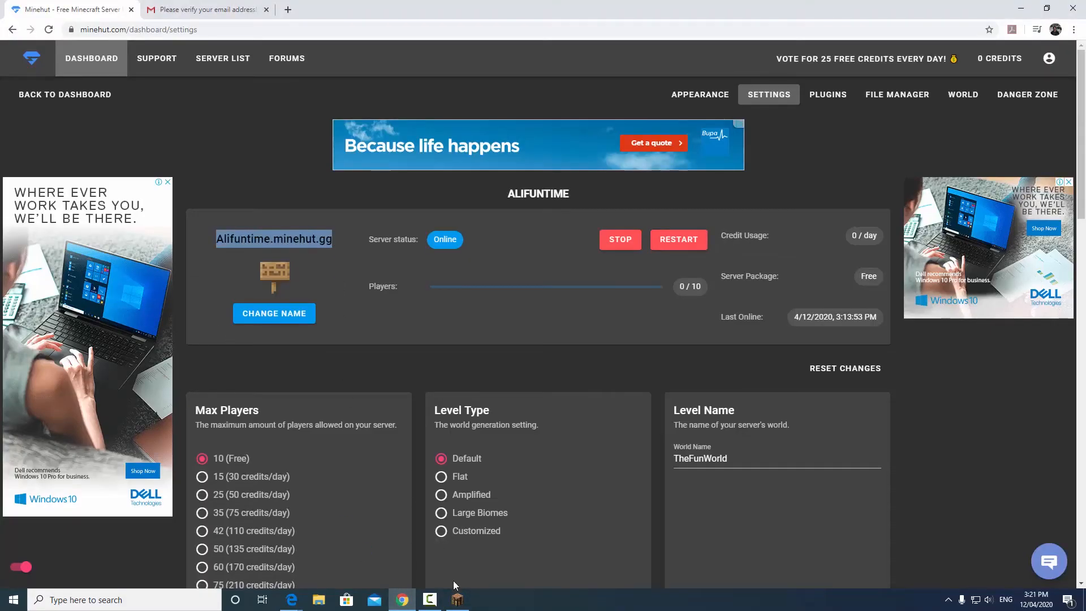
click(457, 599)
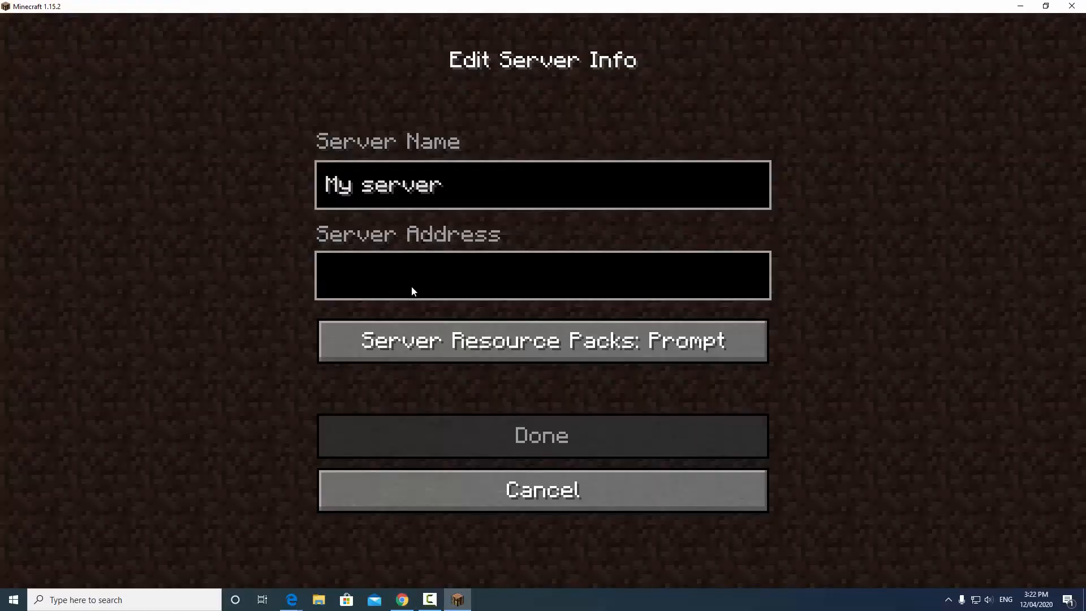
key(ctrl+v)
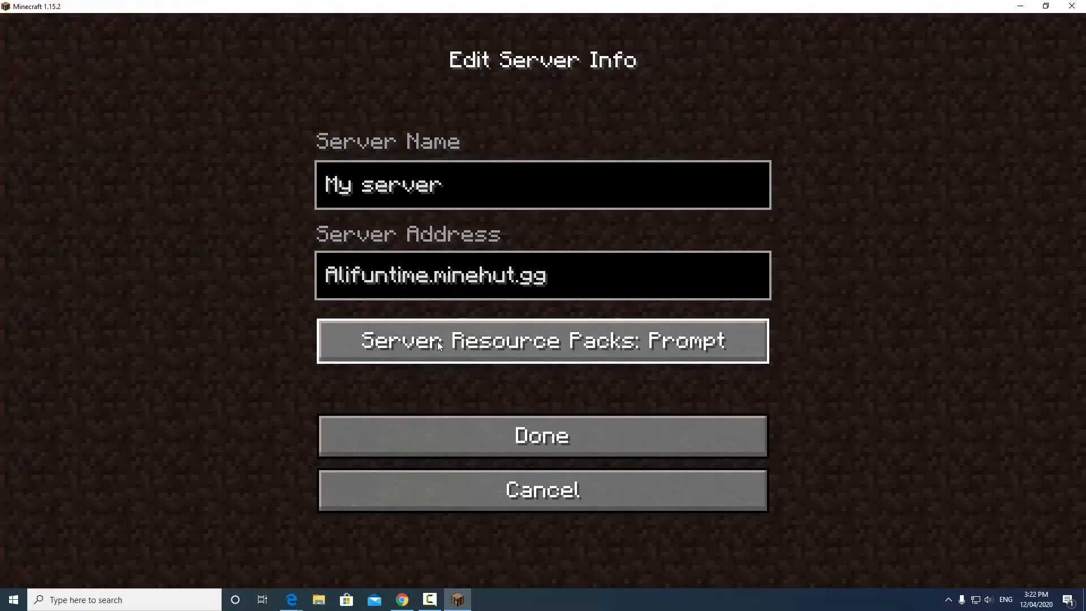
click(497, 435)
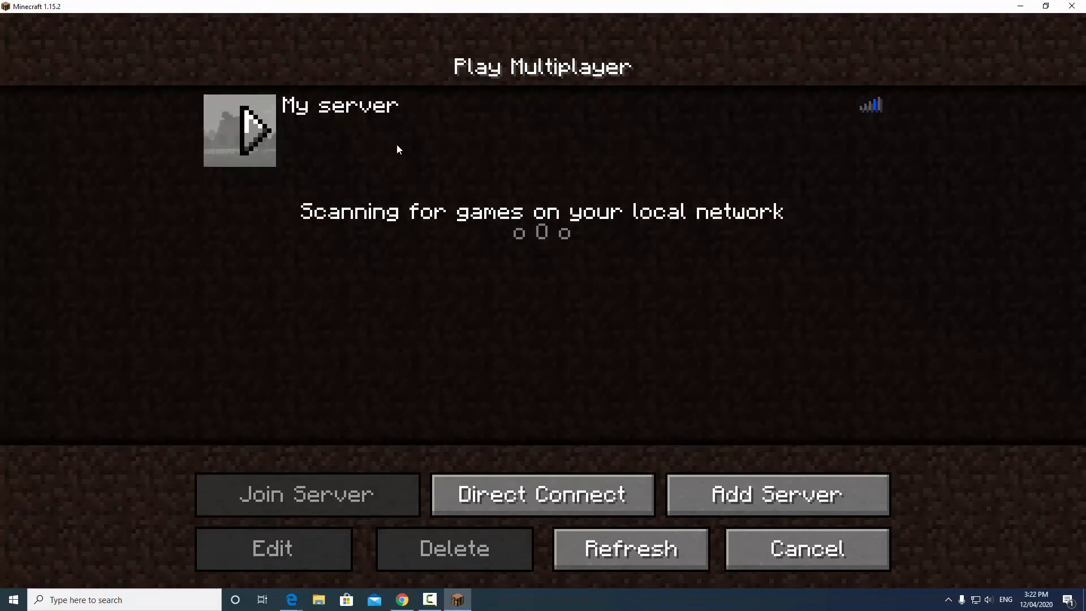
Join My server and chop a nearby oak tree until six oak logs are collected
click(371, 150)
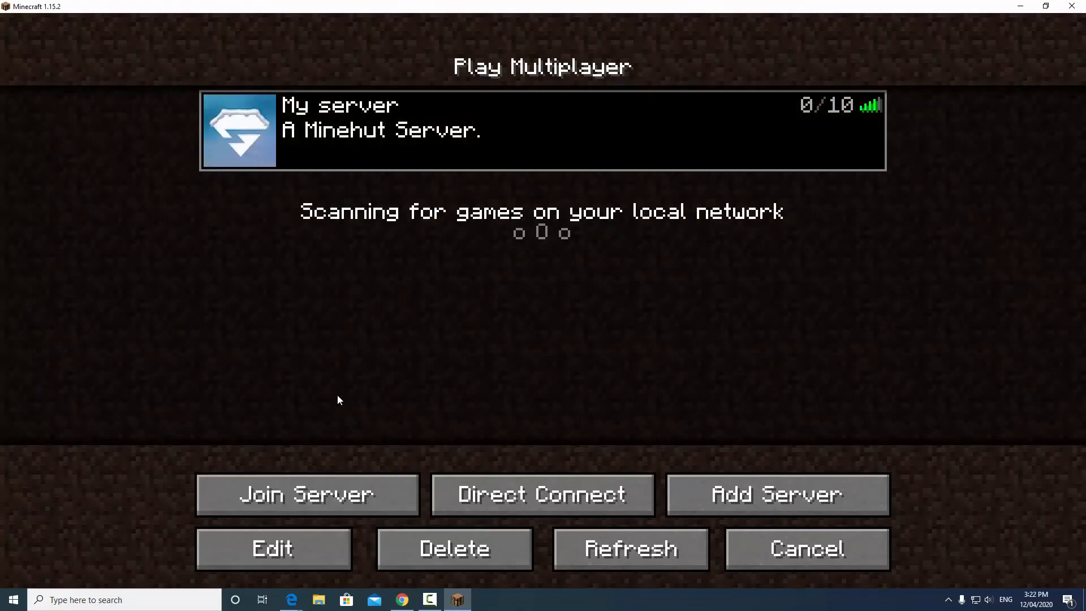
click(365, 484)
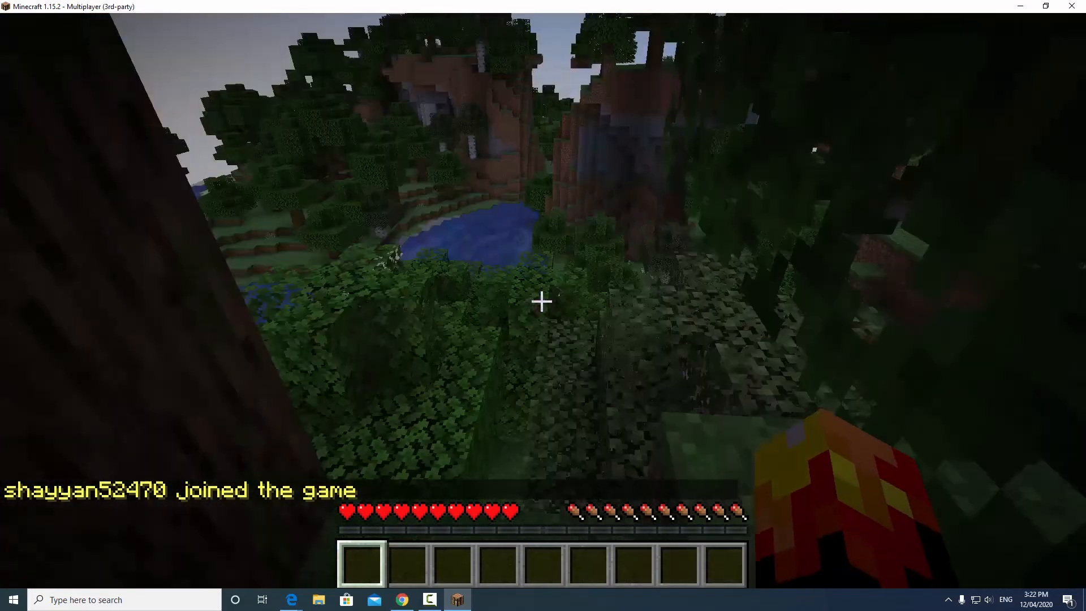
key(w)
key(w)
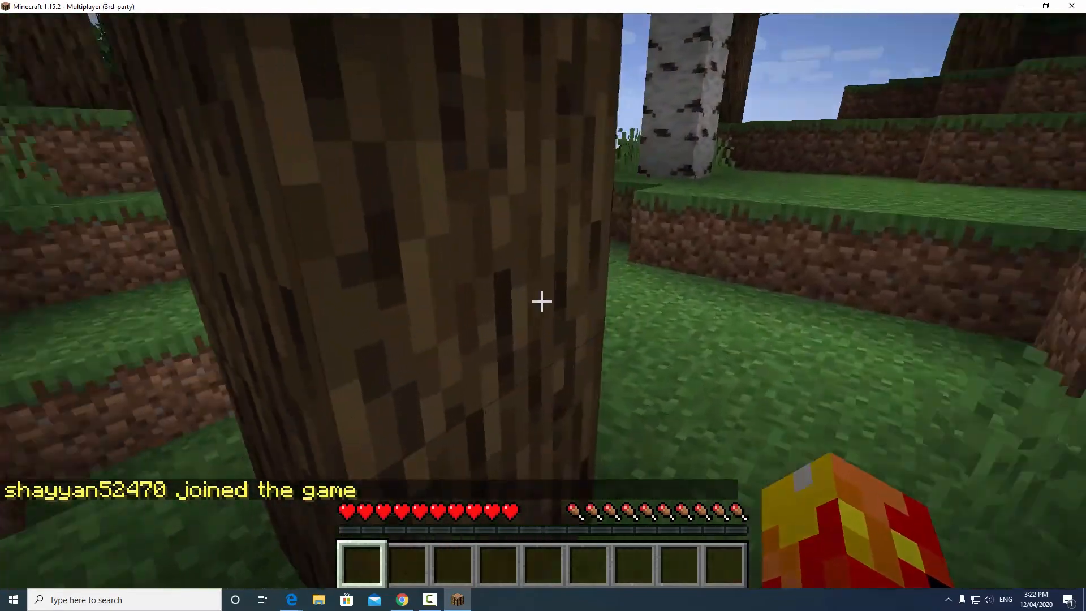
key(w)
click(541, 302)
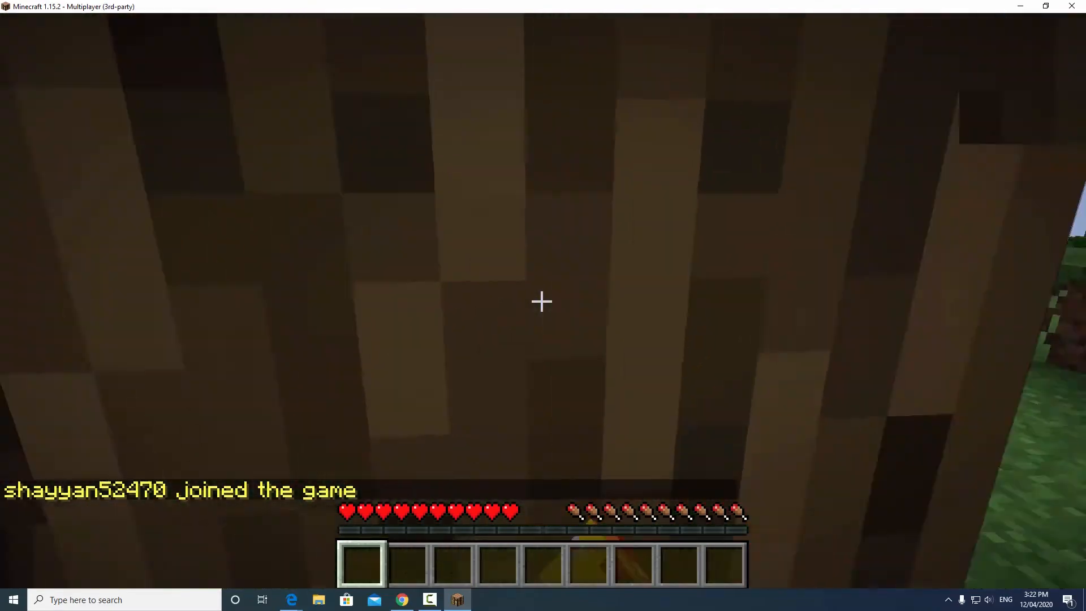
key(s)
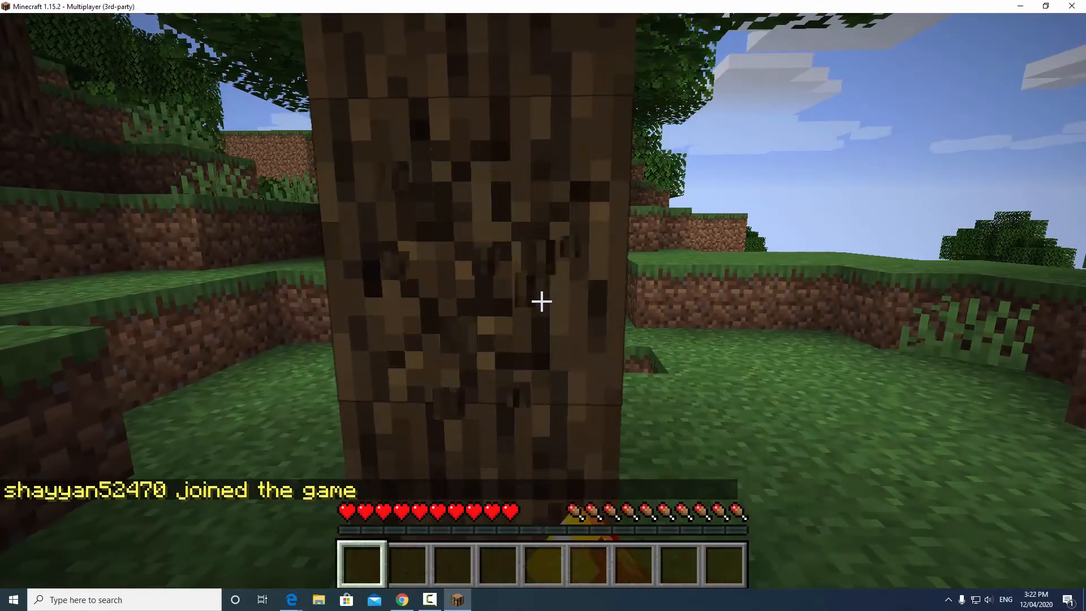
key(w)
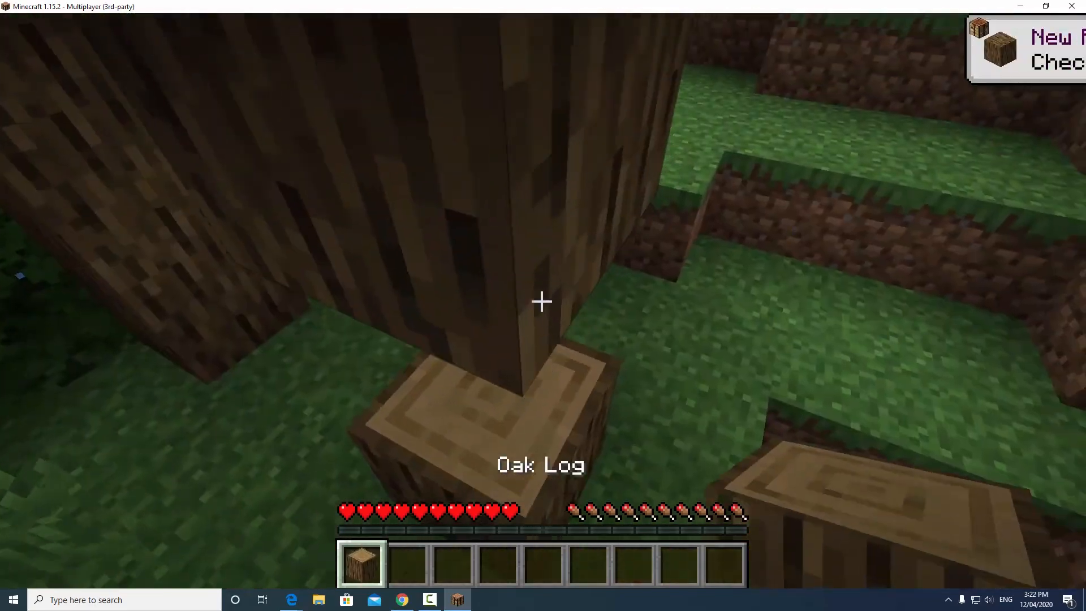
click(541, 301)
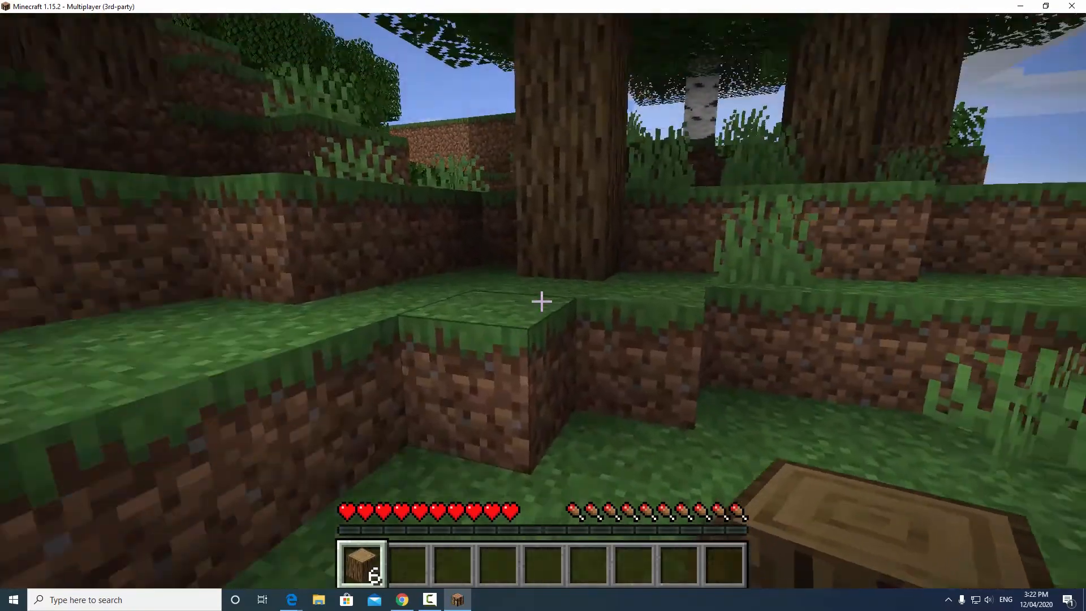
Craft all six oak logs into 24 oak planks, then hold the planks while exploring the hillside
key(e)
click(384, 449)
click(585, 171)
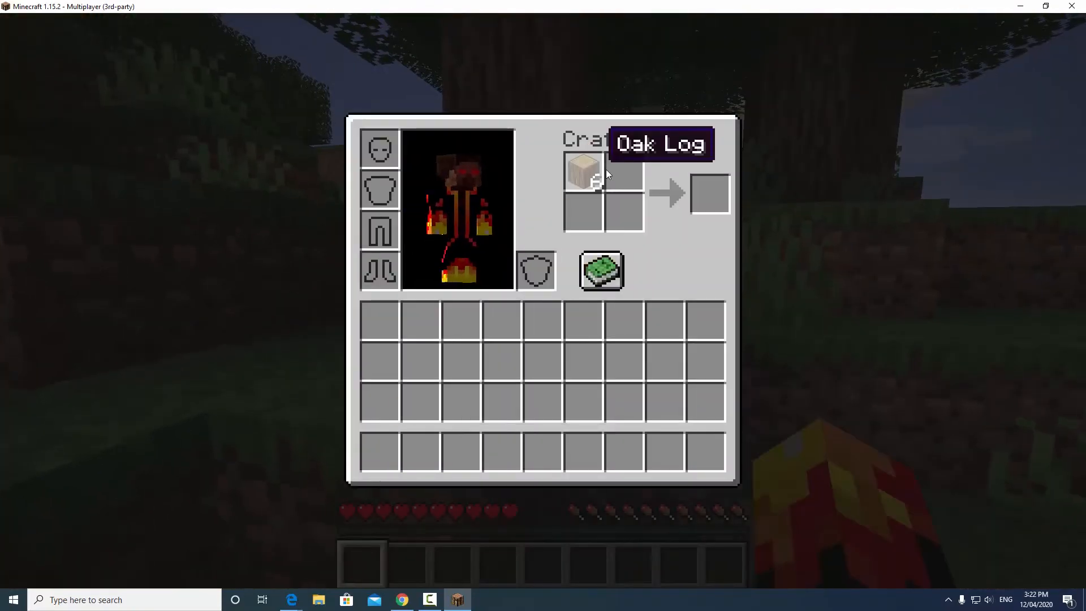
shift+click(704, 192)
key(e)
key(w)
scroll(542, 301, down, 7)
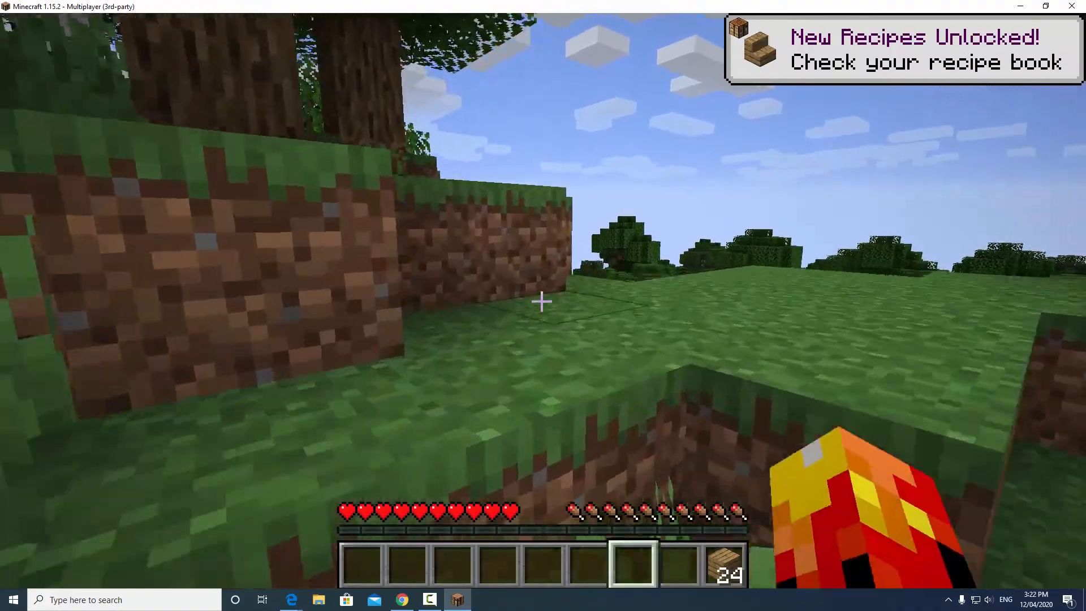
scroll(541, 301, down, 1)
key(w)
key(space)
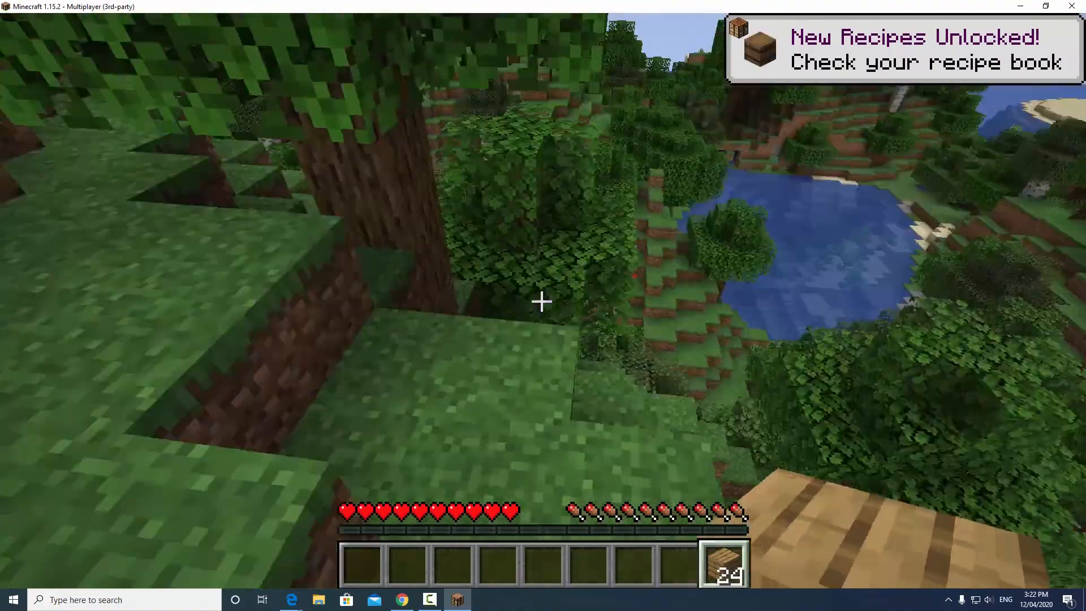
Disconnect from the game and rejoin My server from the multiplayer list
key(Escape)
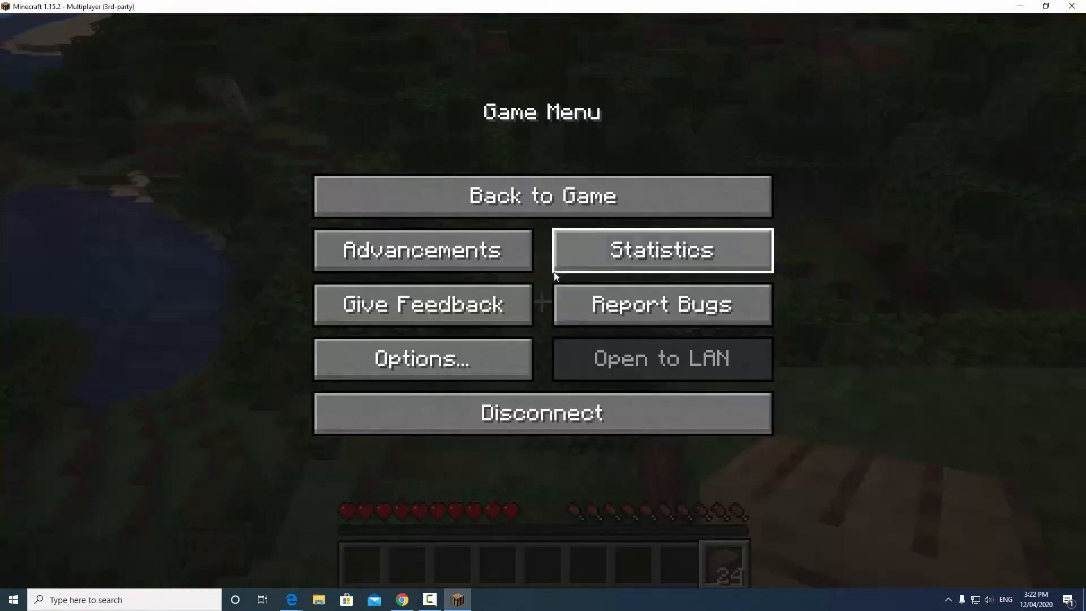
click(581, 420)
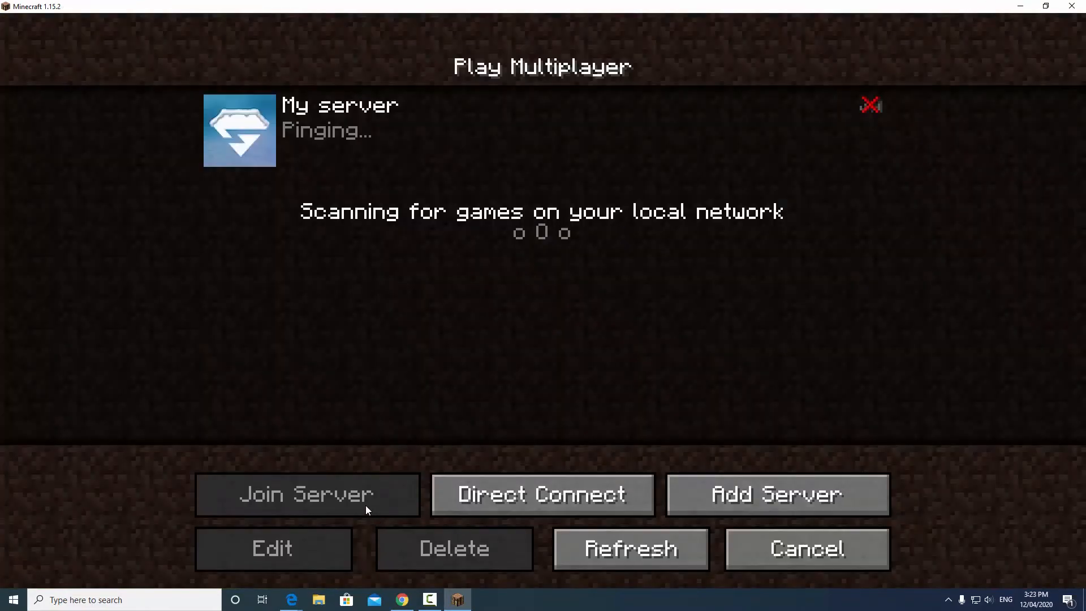
click(500, 127)
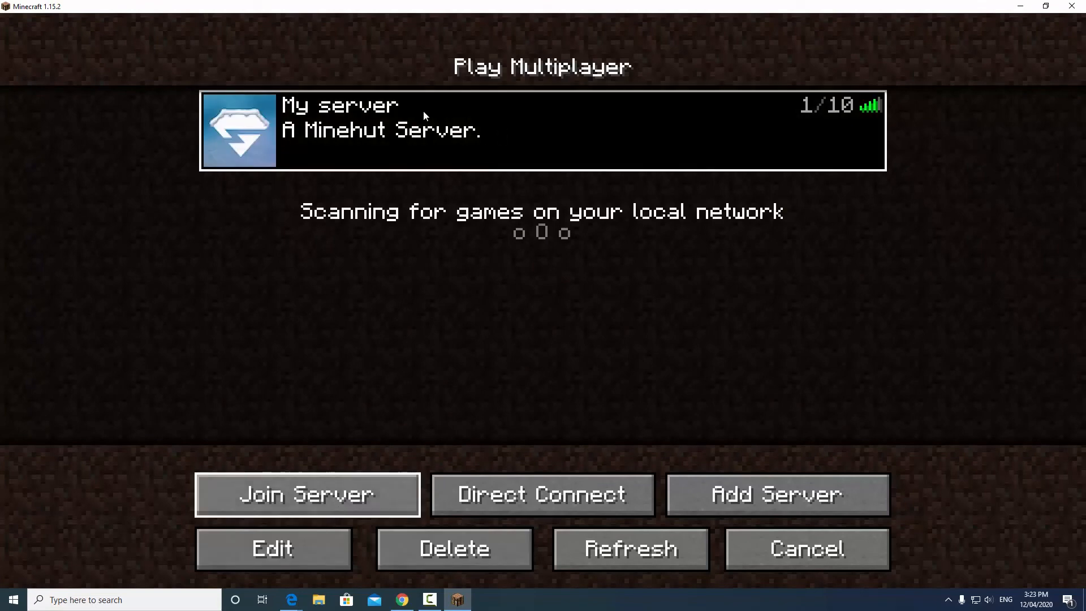
Arrange the windows side by side, with the Minehut page on the left half and Minecraft on the right
double_click(883, 10)
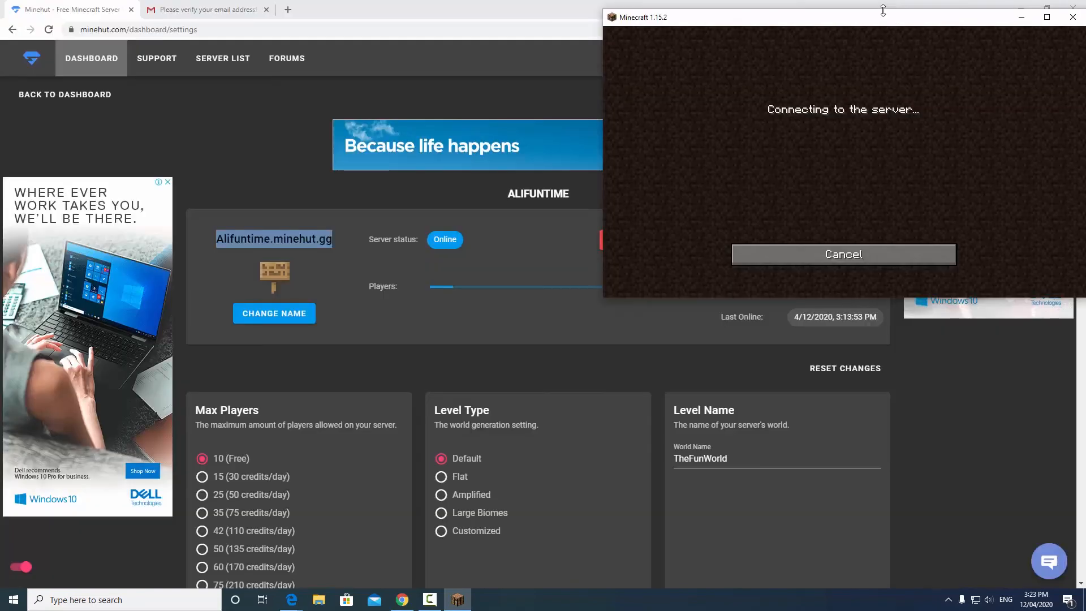
drag(882, 24, 0, 334)
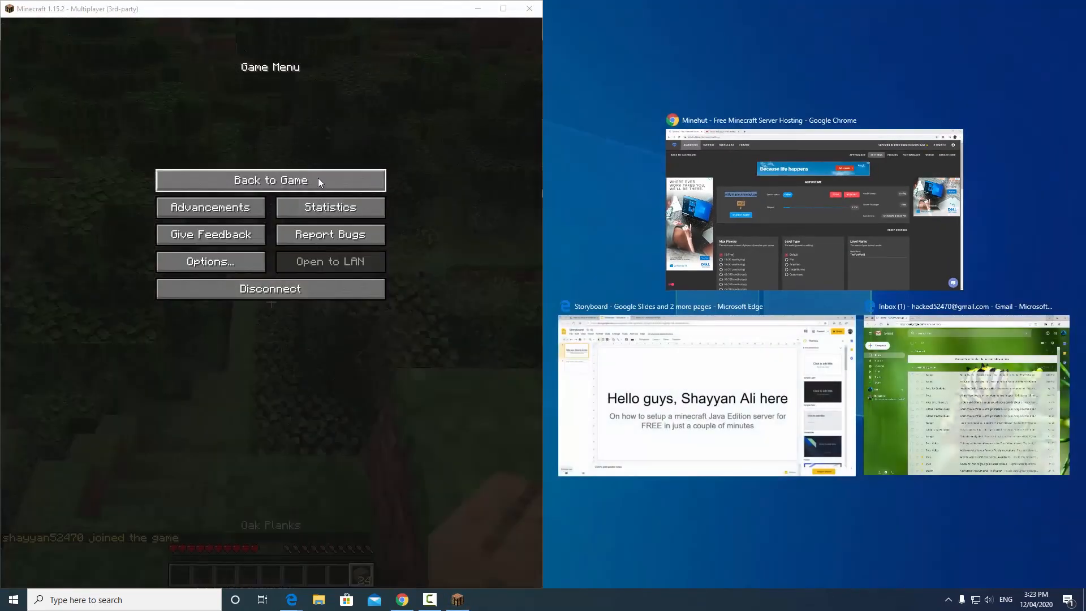
click(318, 179)
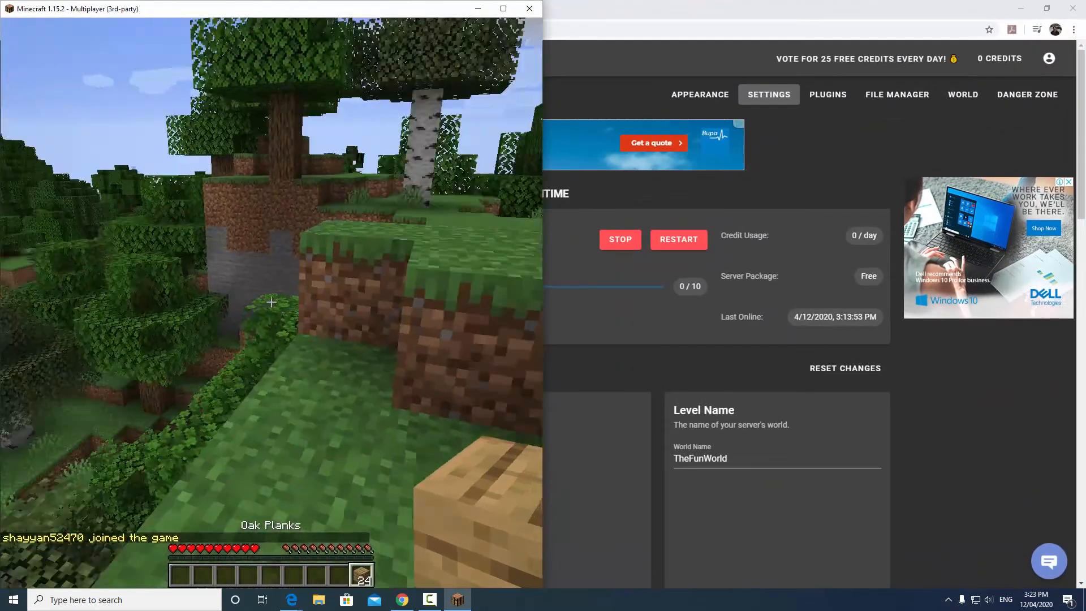
key(w)
key(Escape)
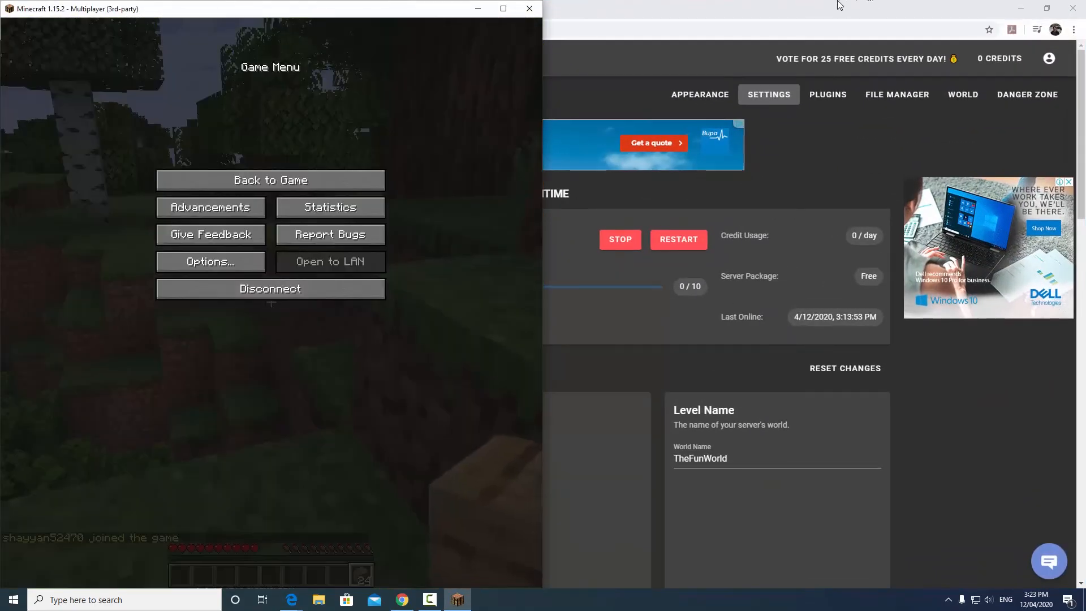
drag(837, 5, 0, 68)
click(670, 168)
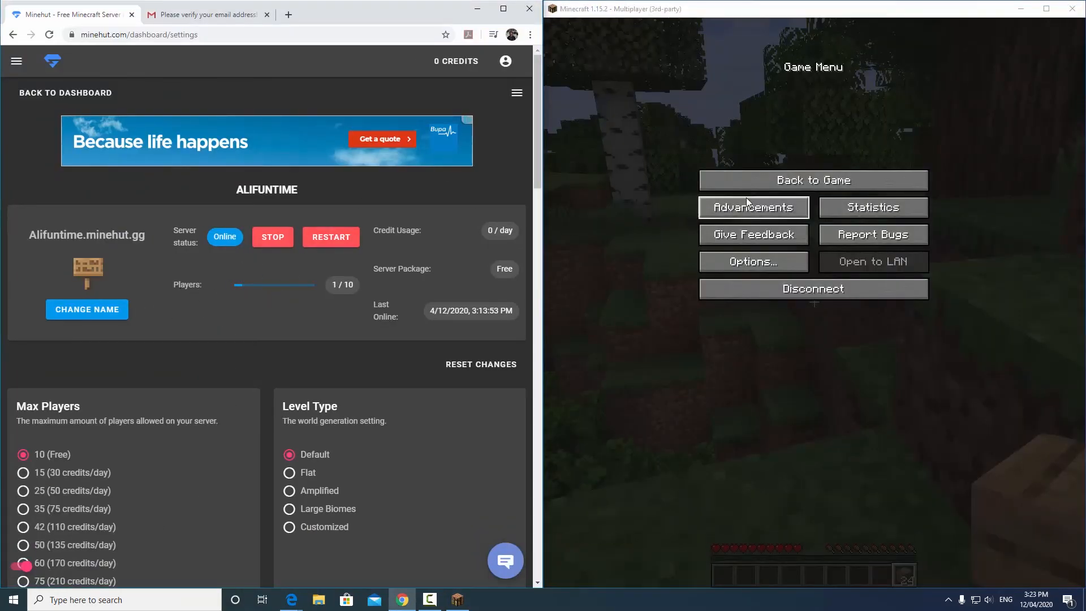
Resume the game, walk through the forest terrain and disconnect from the server
click(752, 181)
key(w)
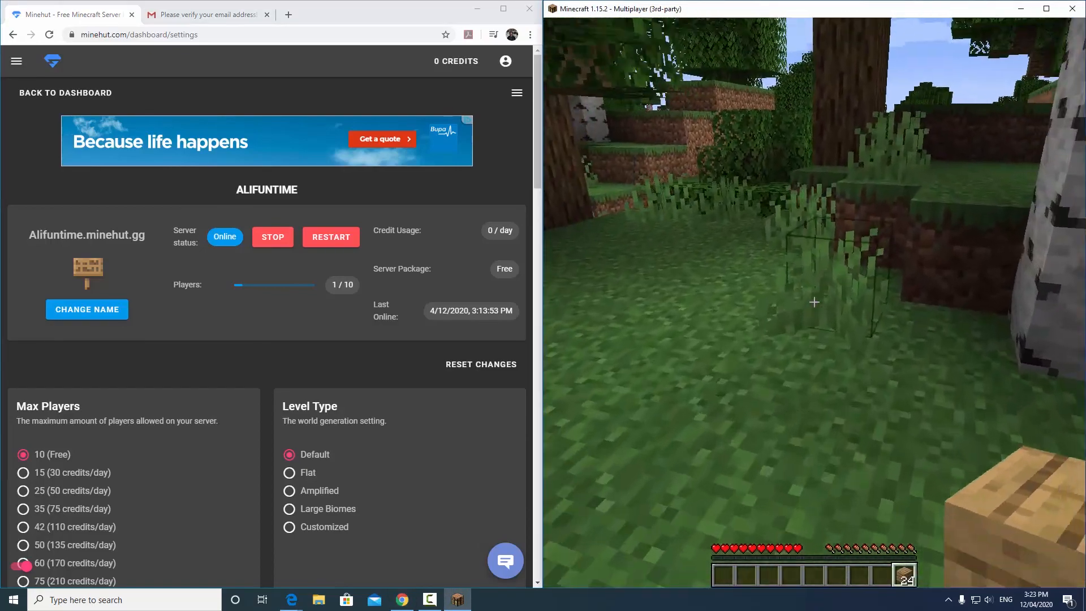
key(w)
key(space)
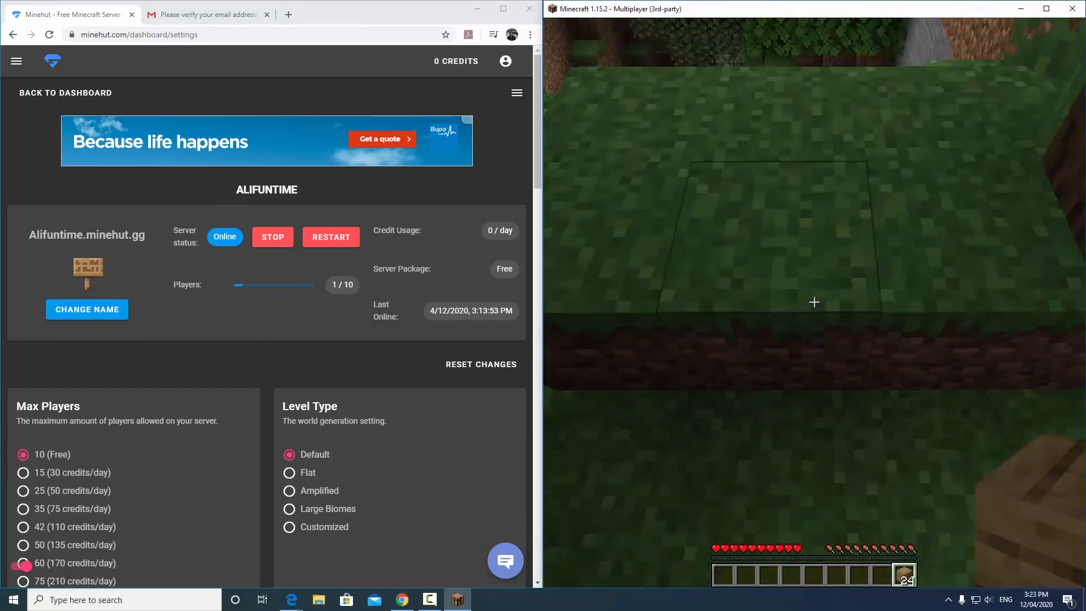
key(w)
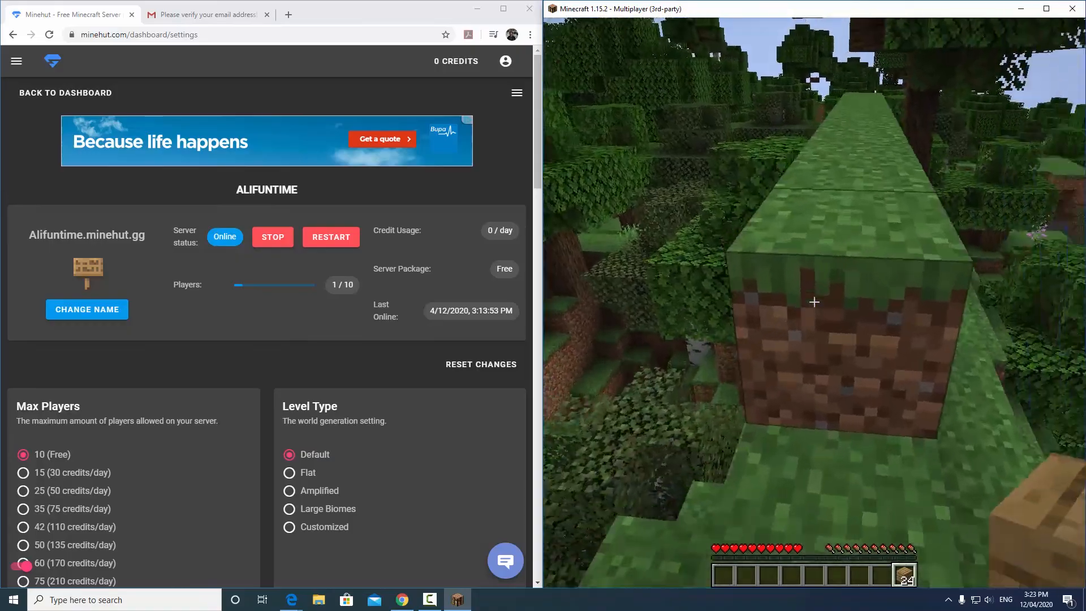
key(w)
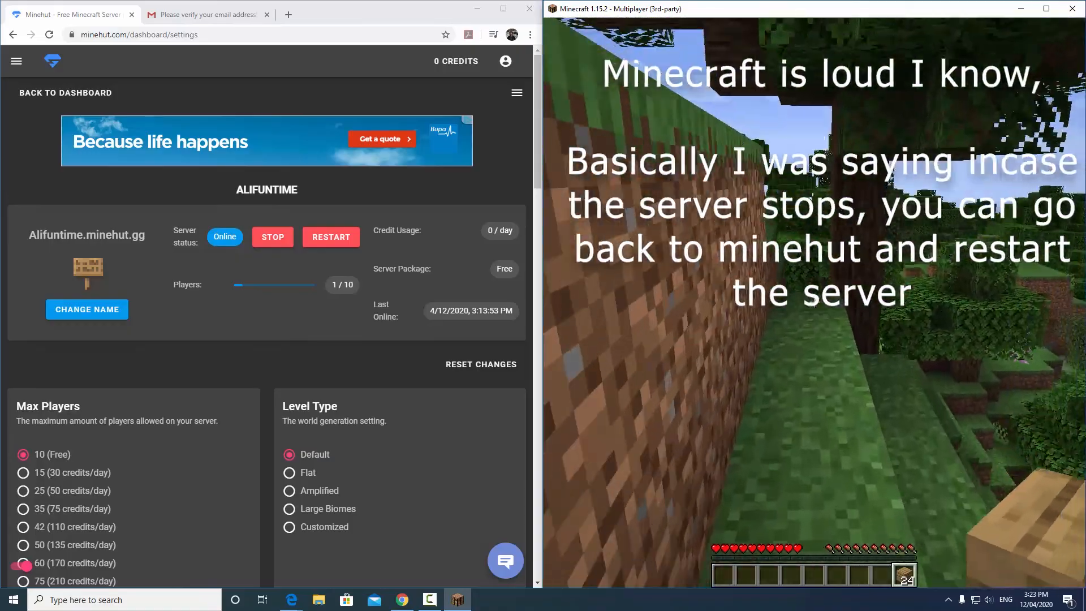
key(w)
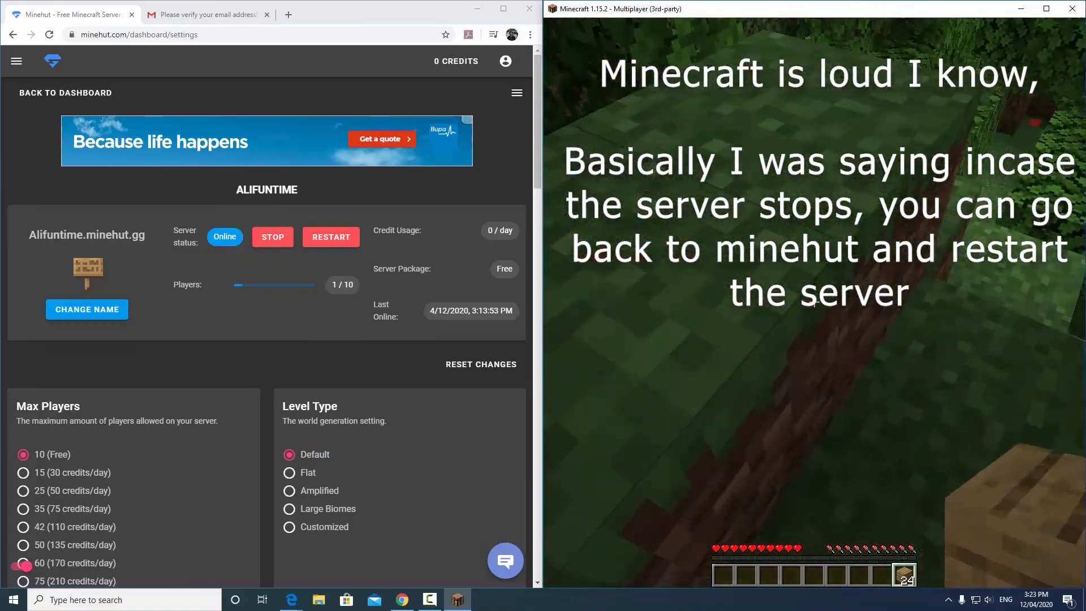
key(w)
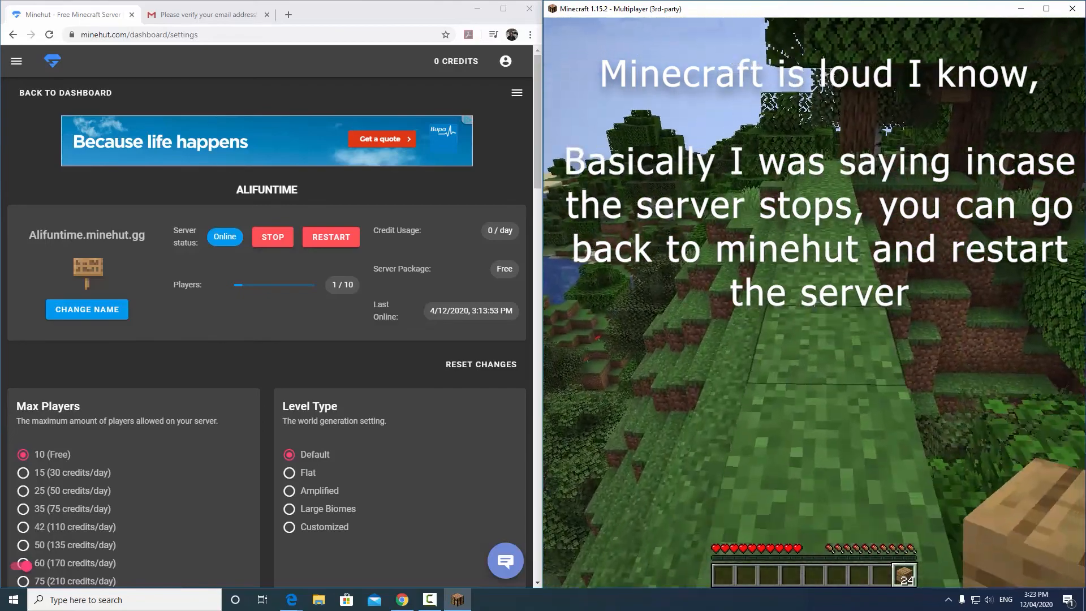
key(w)
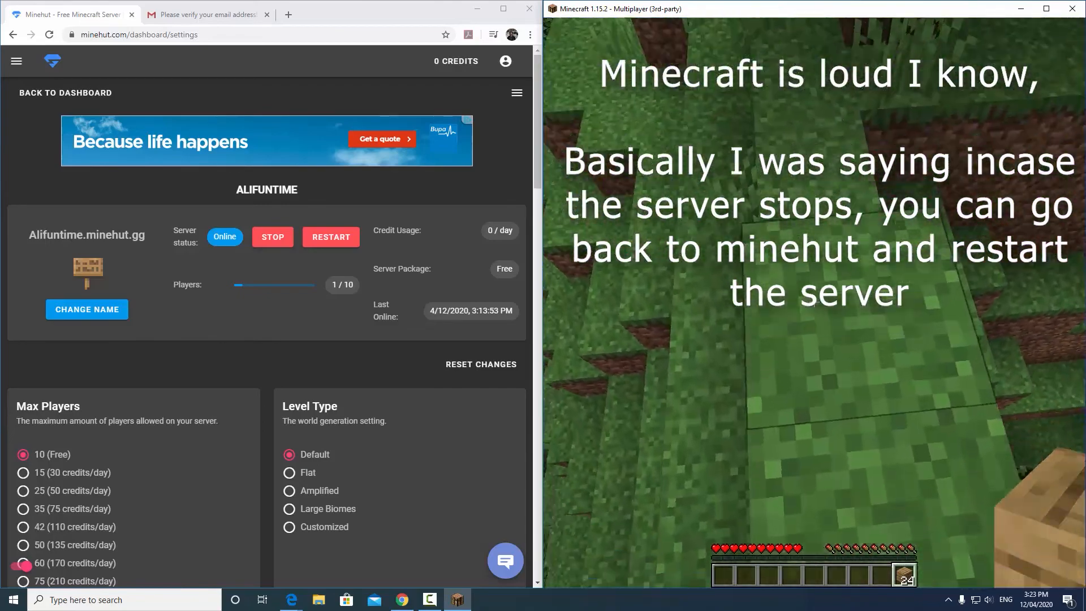
key(w)
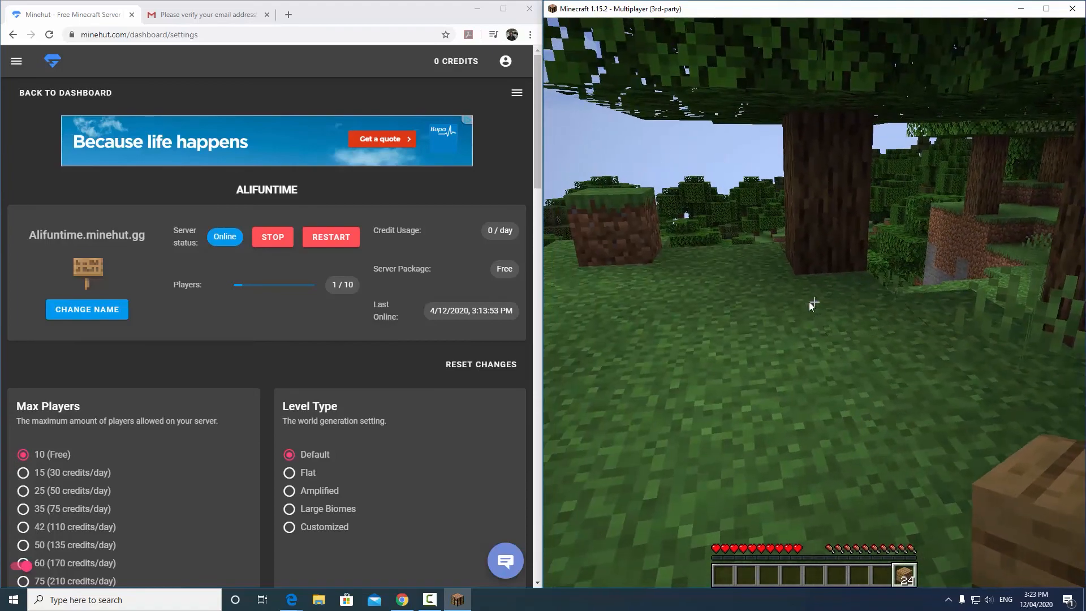
key(Escape)
click(840, 290)
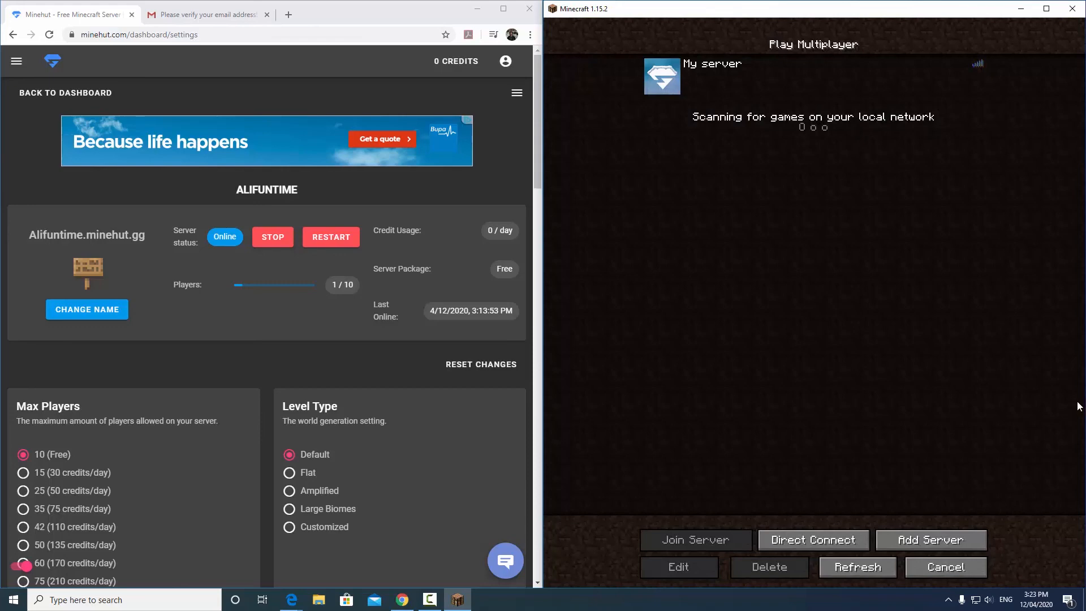